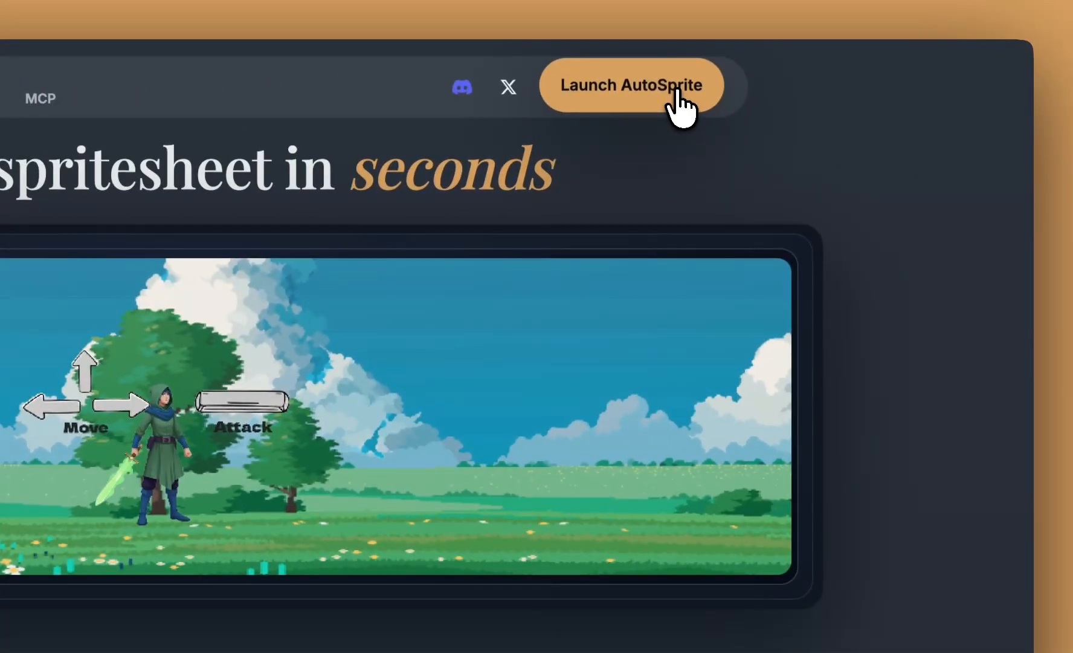
Launch AutoSprite's AI character discovery and generate one set of characters from a random surprise prompt.
click(682, 108)
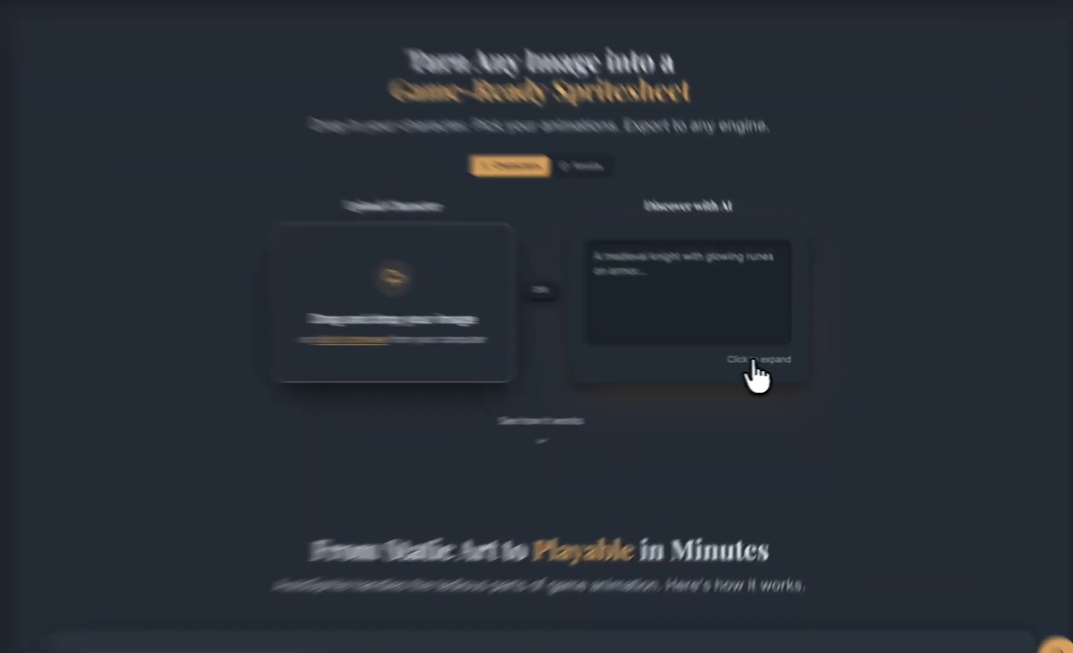
click(780, 364)
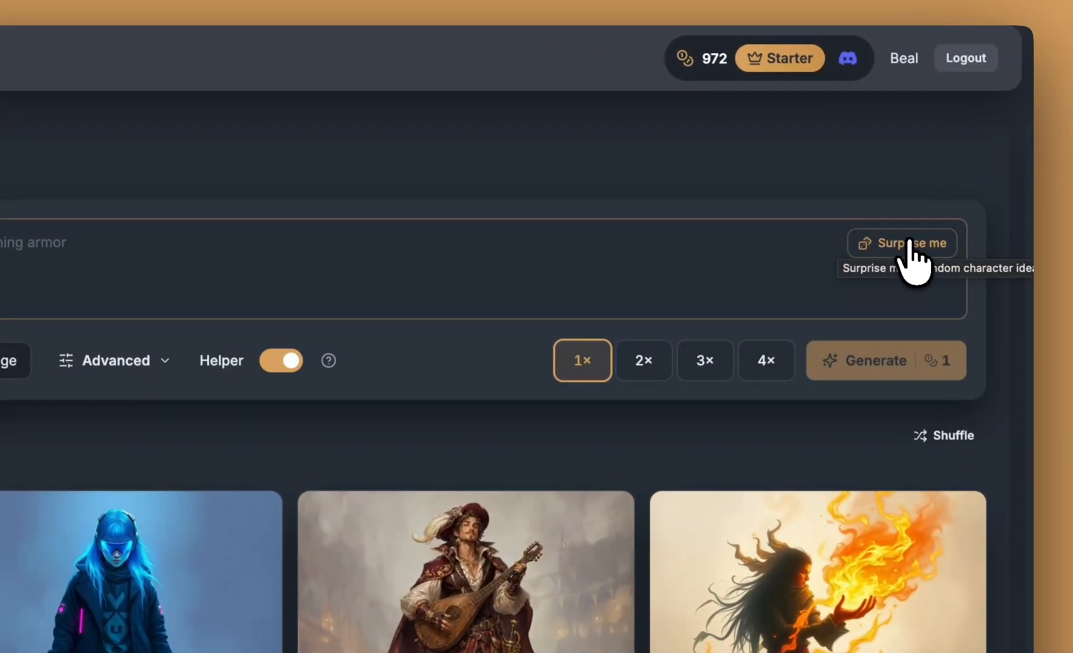
click(910, 243)
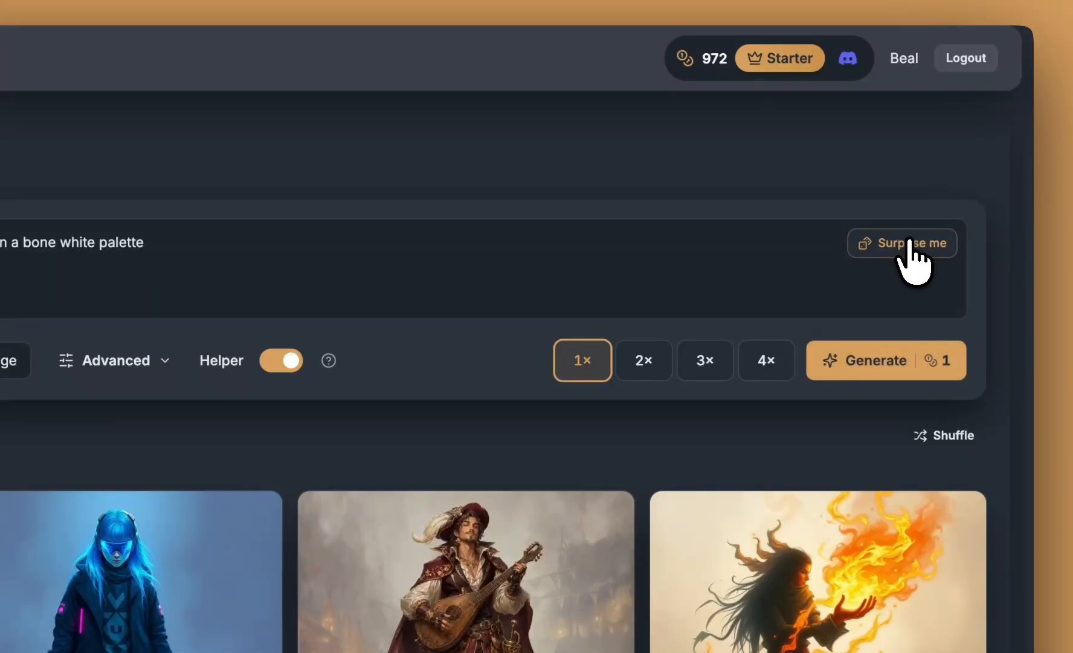
click(909, 243)
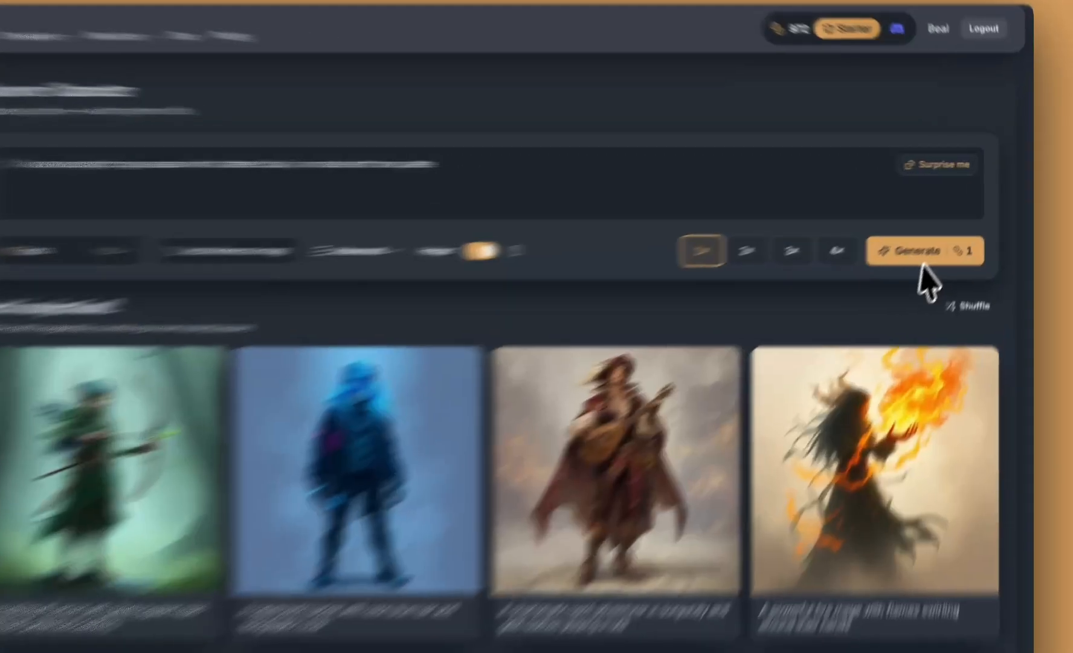
click(936, 235)
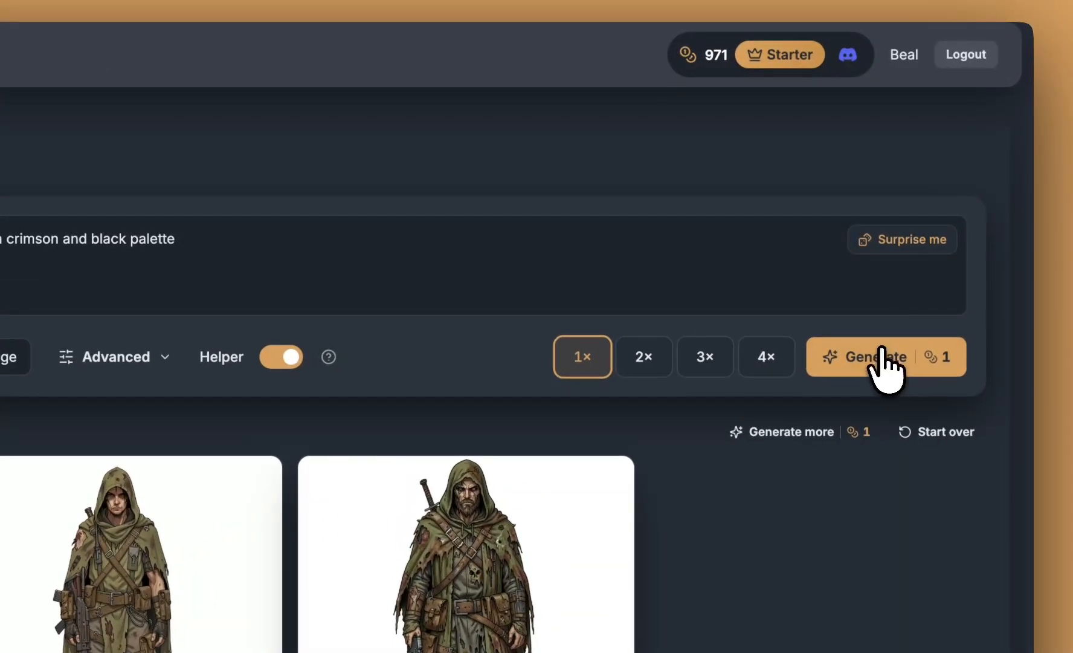
Generate a steampunk combat robot with a tattered cloak in a crimson and black palette, and continue with the middle robot.
click(937, 235)
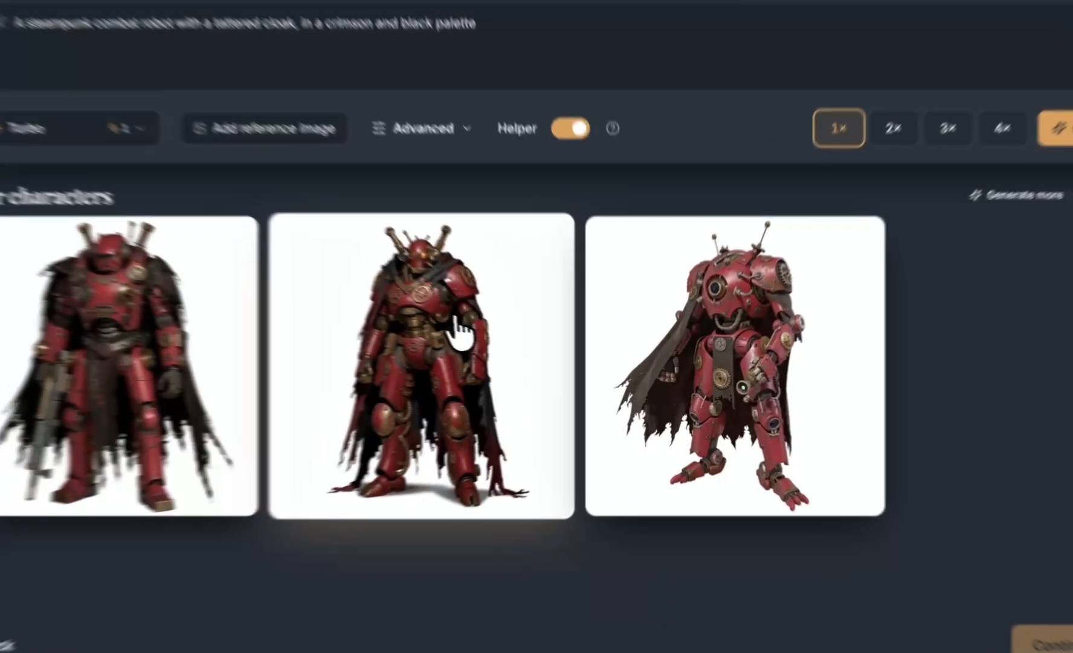
click(461, 339)
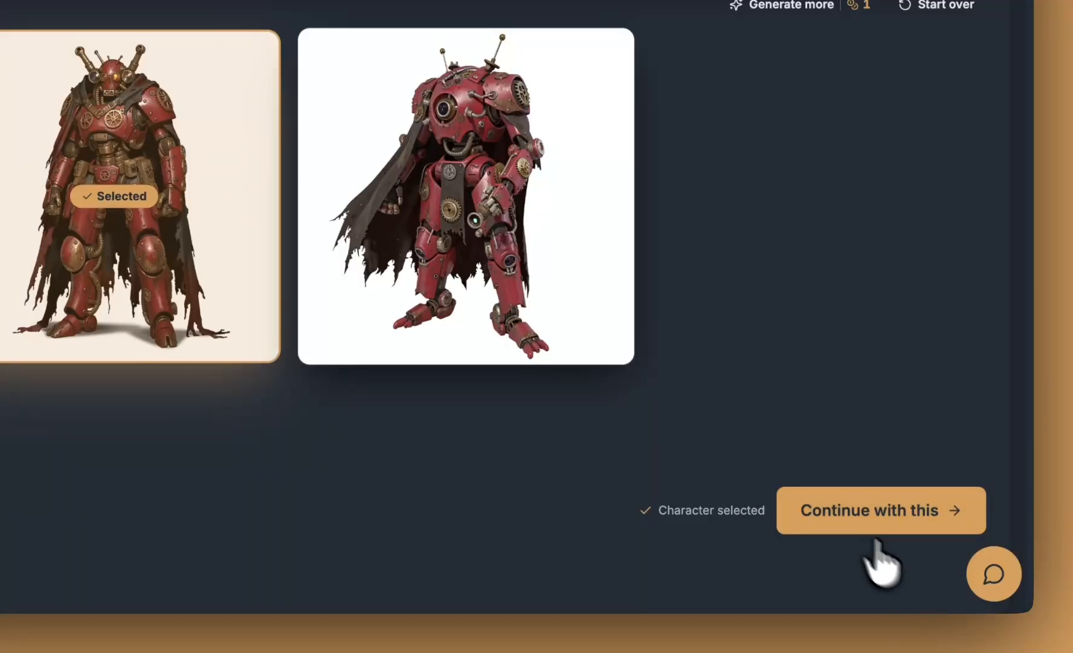
click(847, 516)
Name the character combatrobot.
click(593, 162)
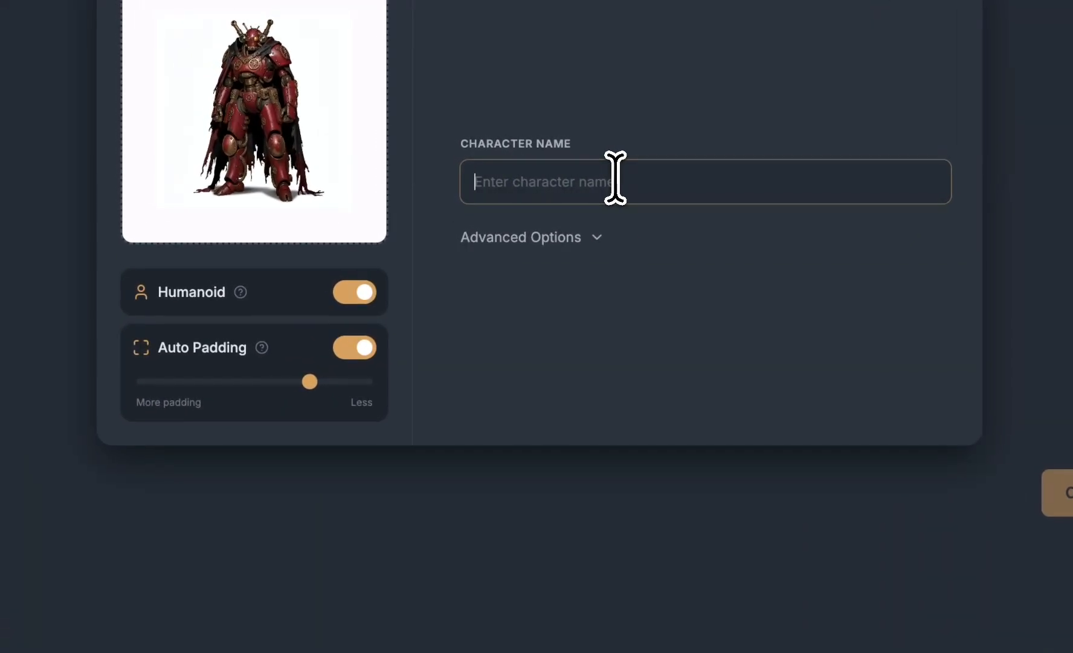
text(com)
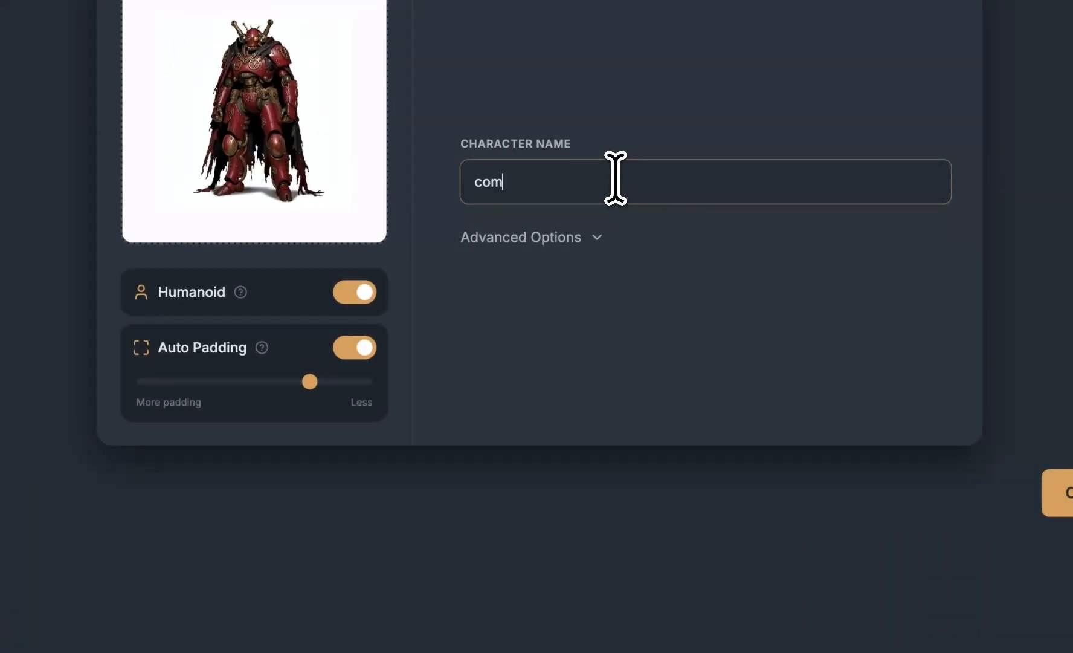
text(batrobot)
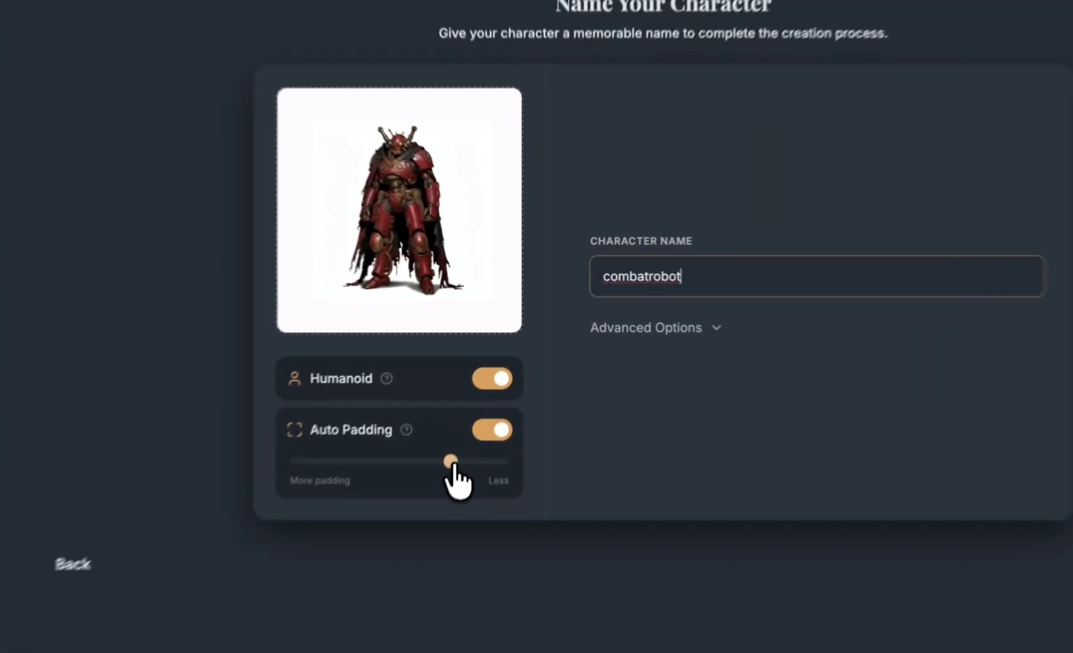
Set the Auto Padding to about halfway between more and less, and create the character.
drag(488, 386, 468, 388)
drag(413, 487, 407, 487)
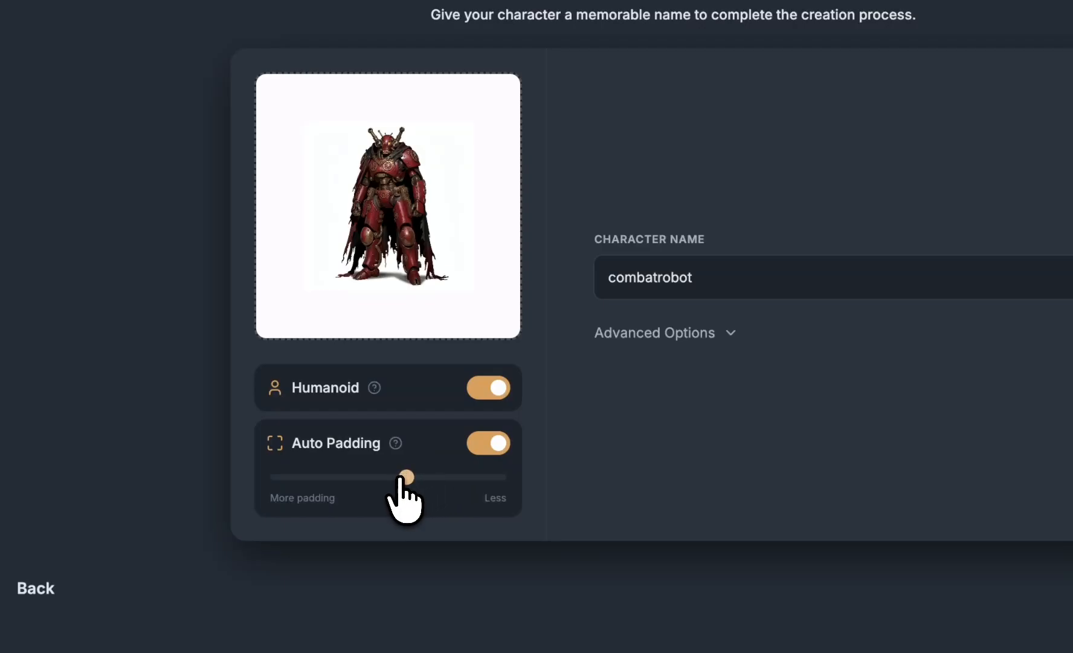
drag(404, 478, 498, 477)
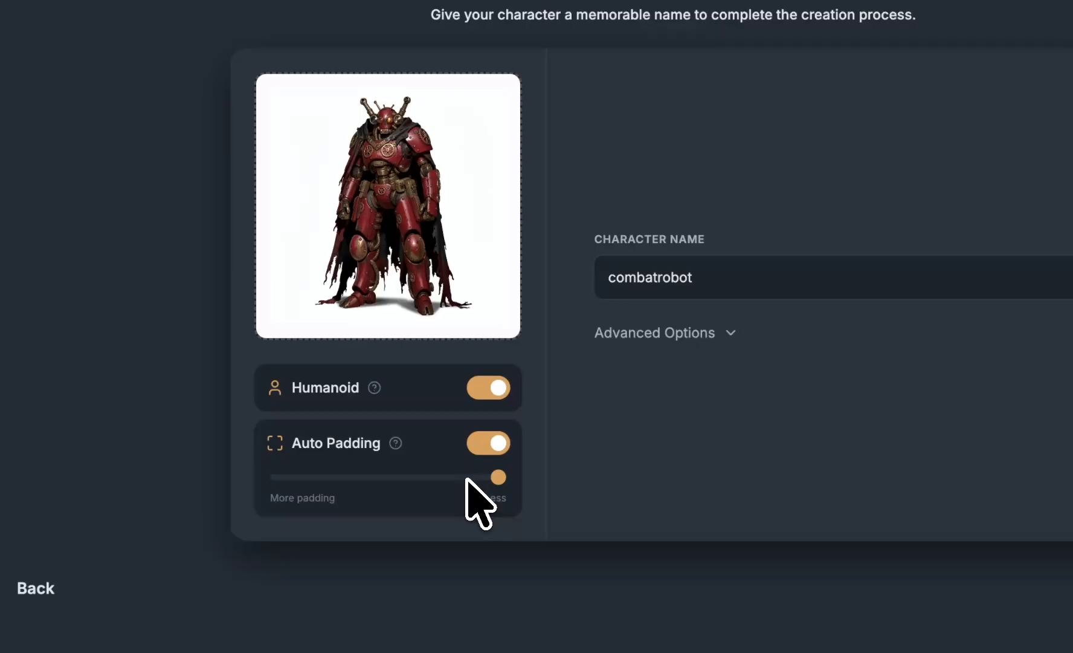
drag(467, 478, 391, 485)
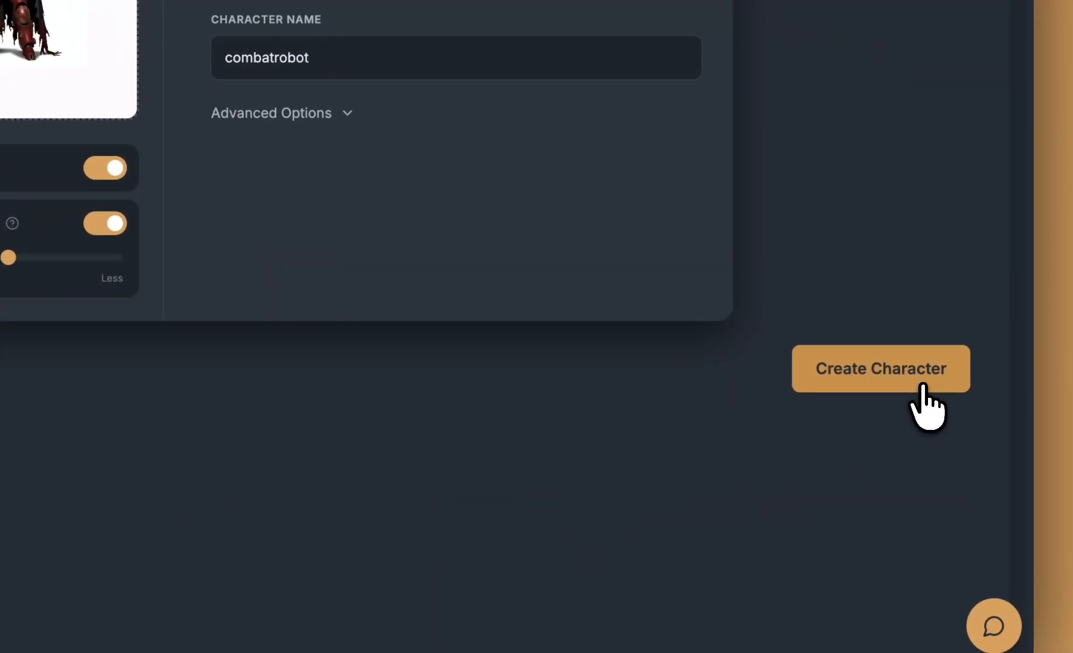
click(923, 386)
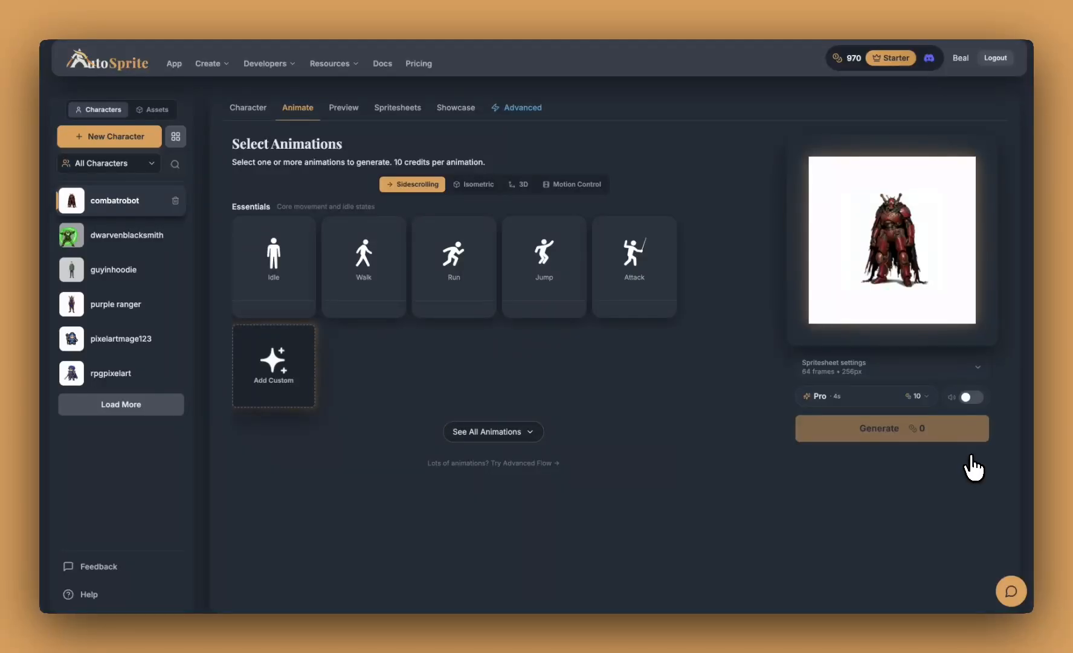
click(300, 278)
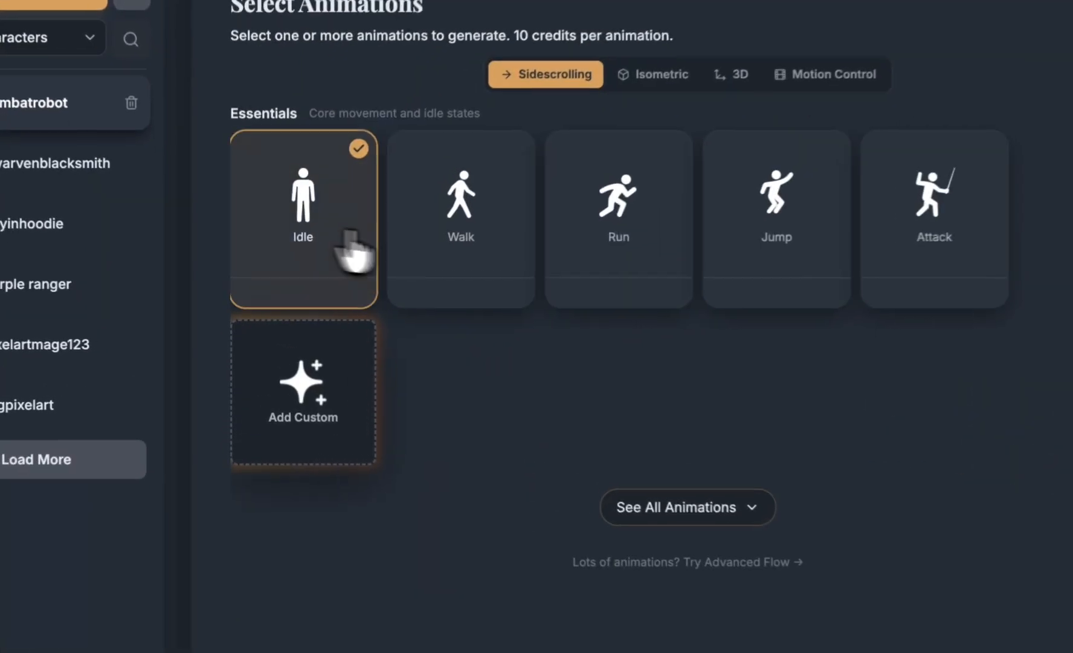
click(432, 248)
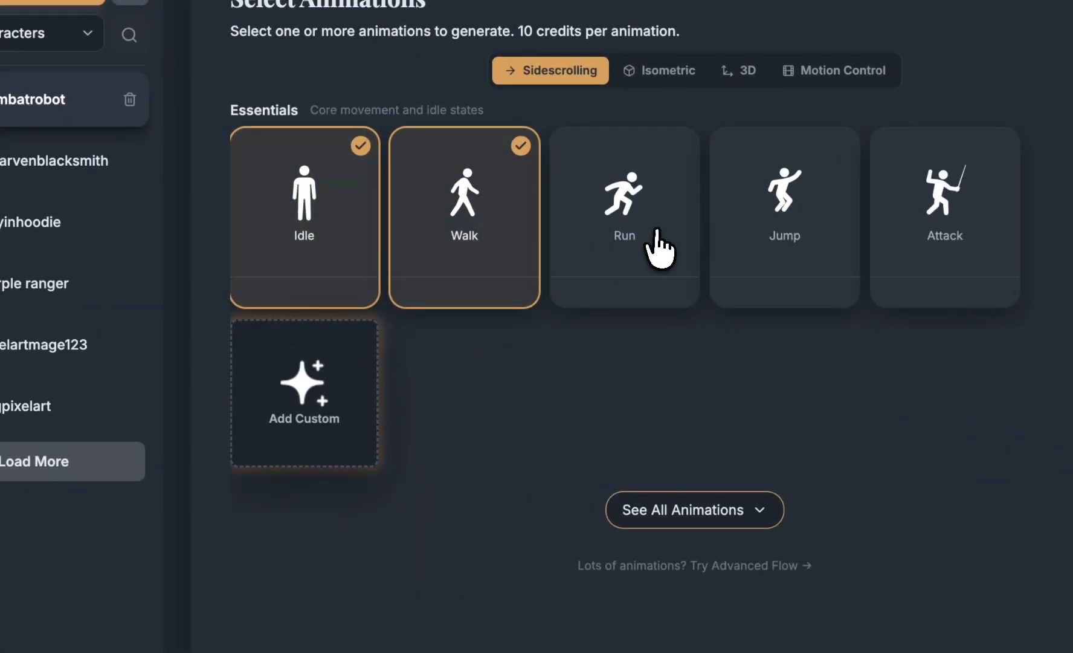
click(657, 248)
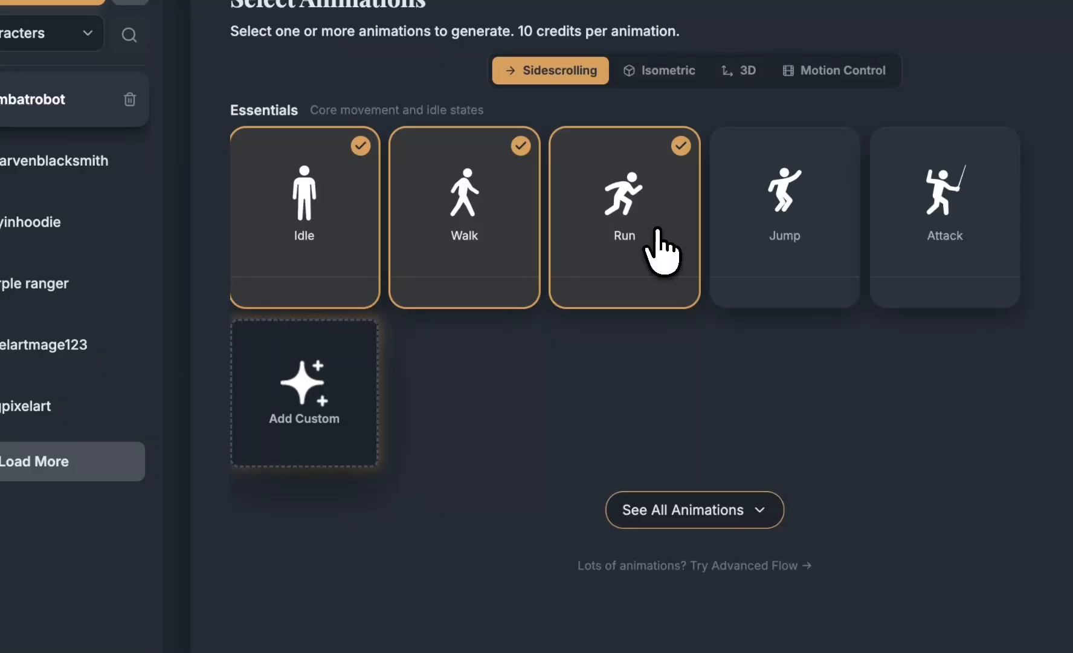
click(658, 248)
click(505, 248)
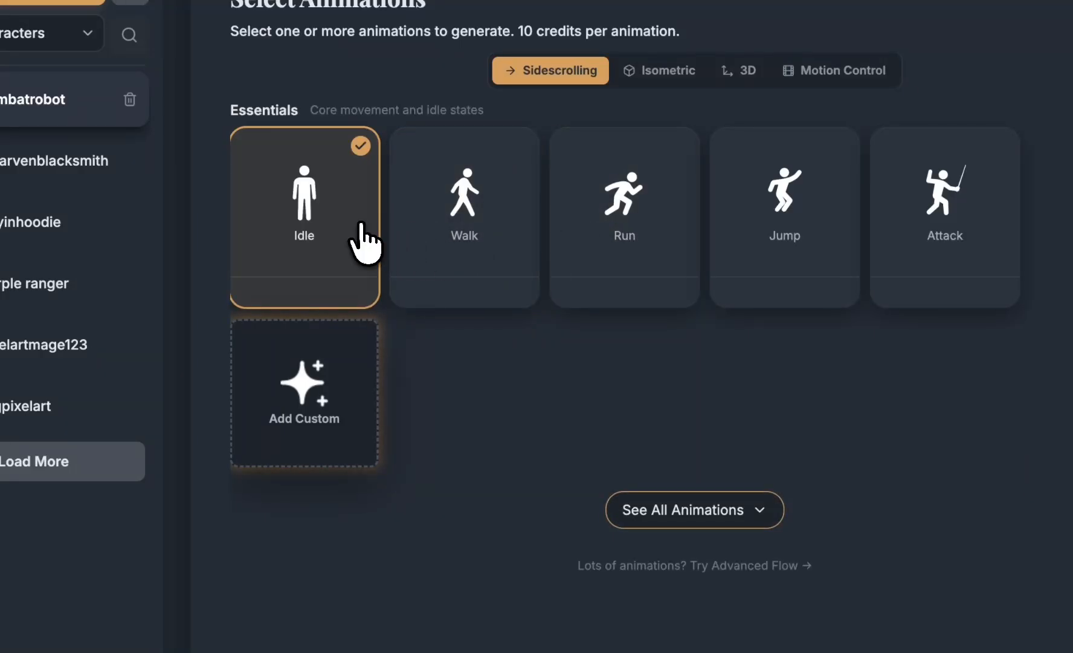
click(364, 244)
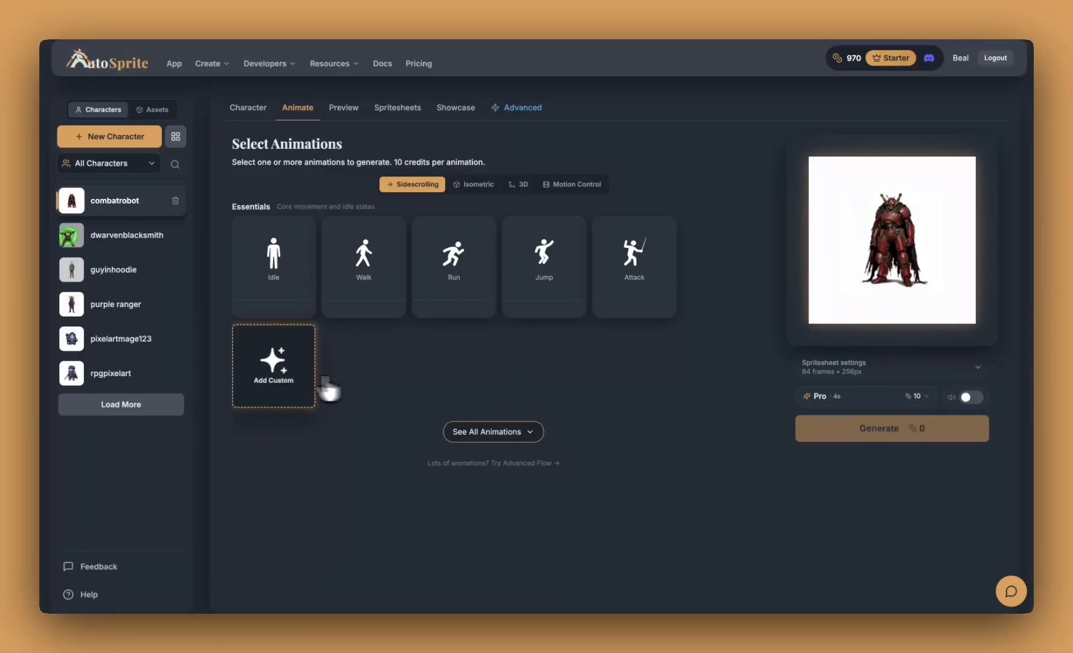
Start a custom animation named "victory dance" and let AutoSprite handle the starting and ending frames.
click(275, 387)
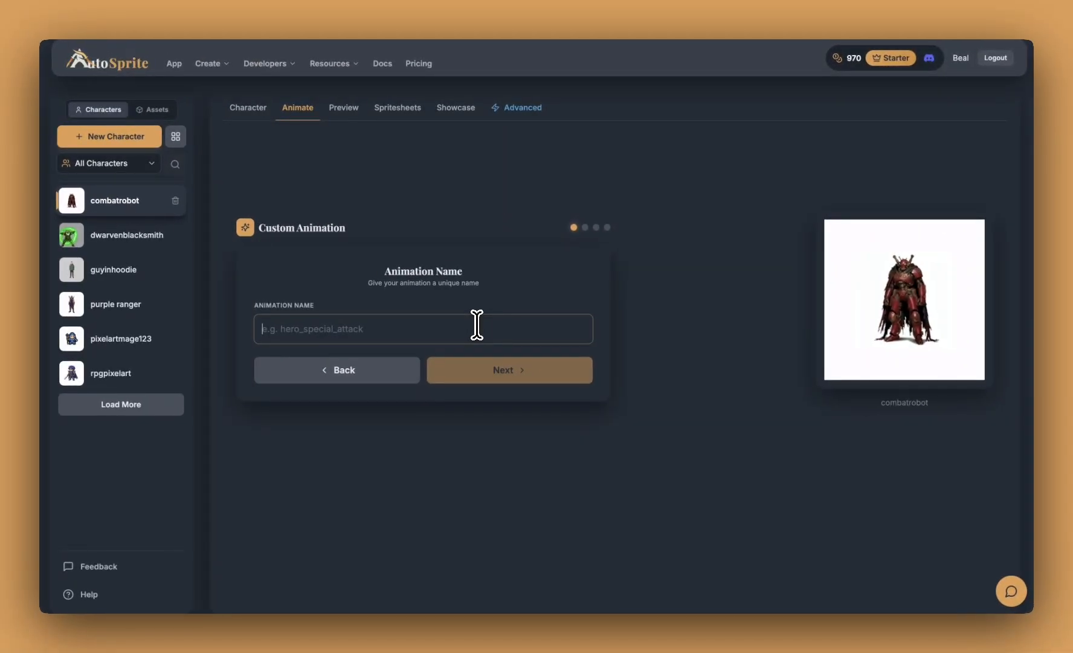
text(victory dance)
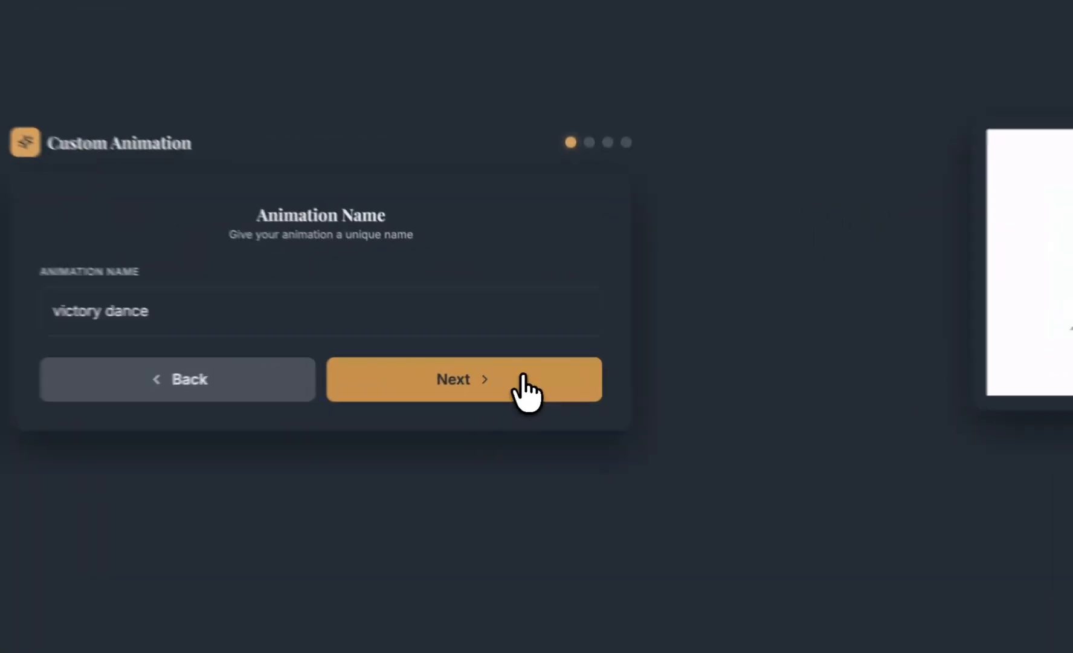
click(546, 370)
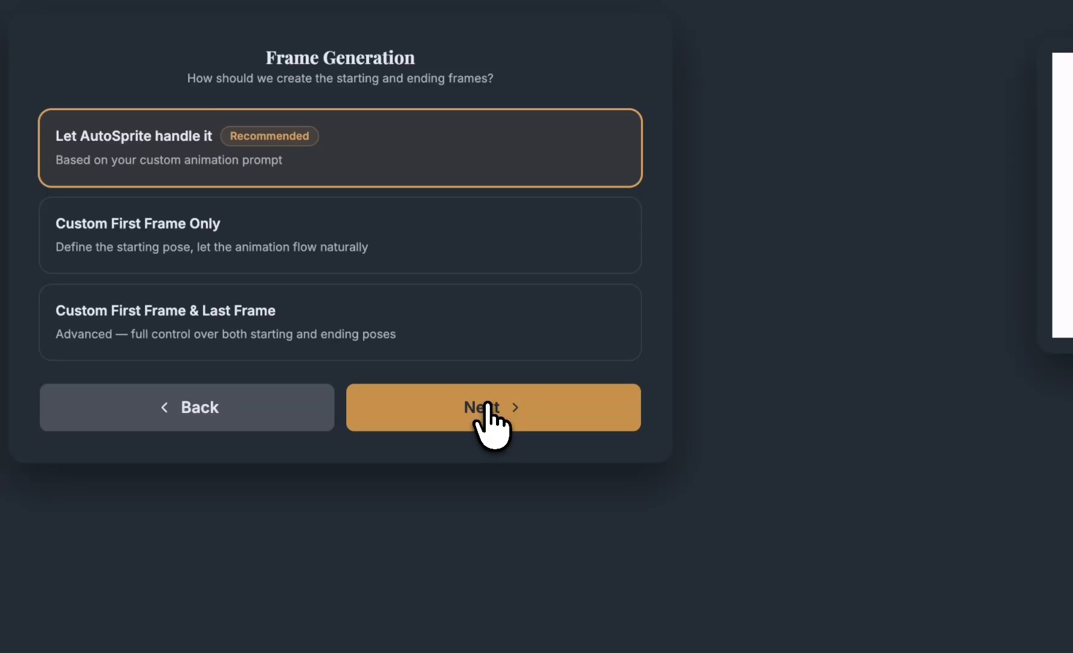
click(486, 413)
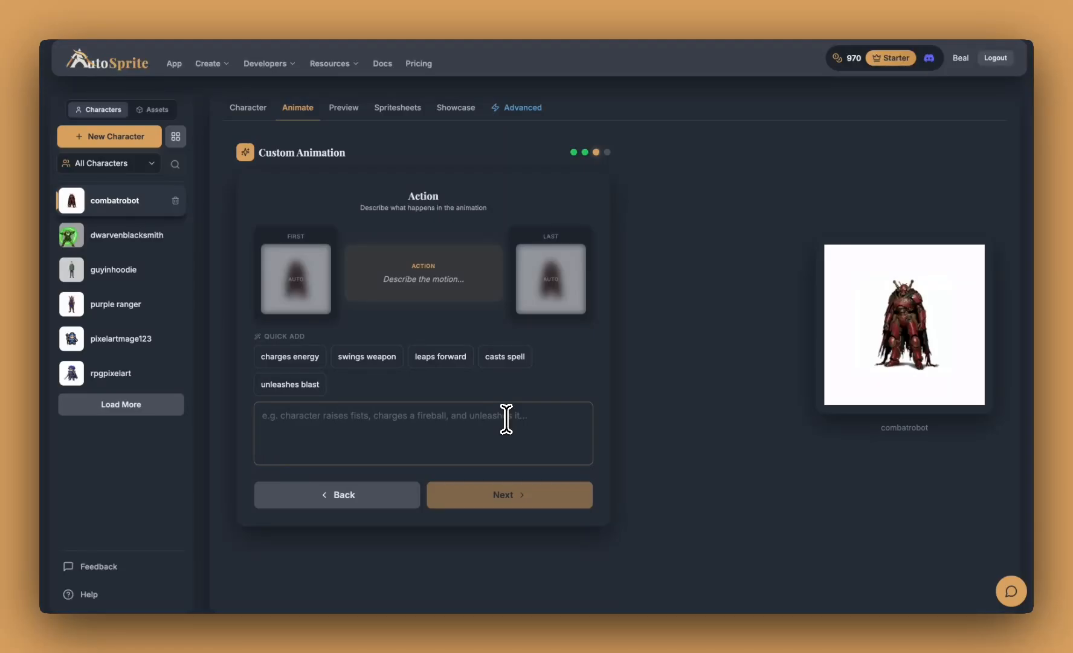
Describe the animation's action as "Does a victory dance" and create the custom animation.
text(Does a vi)
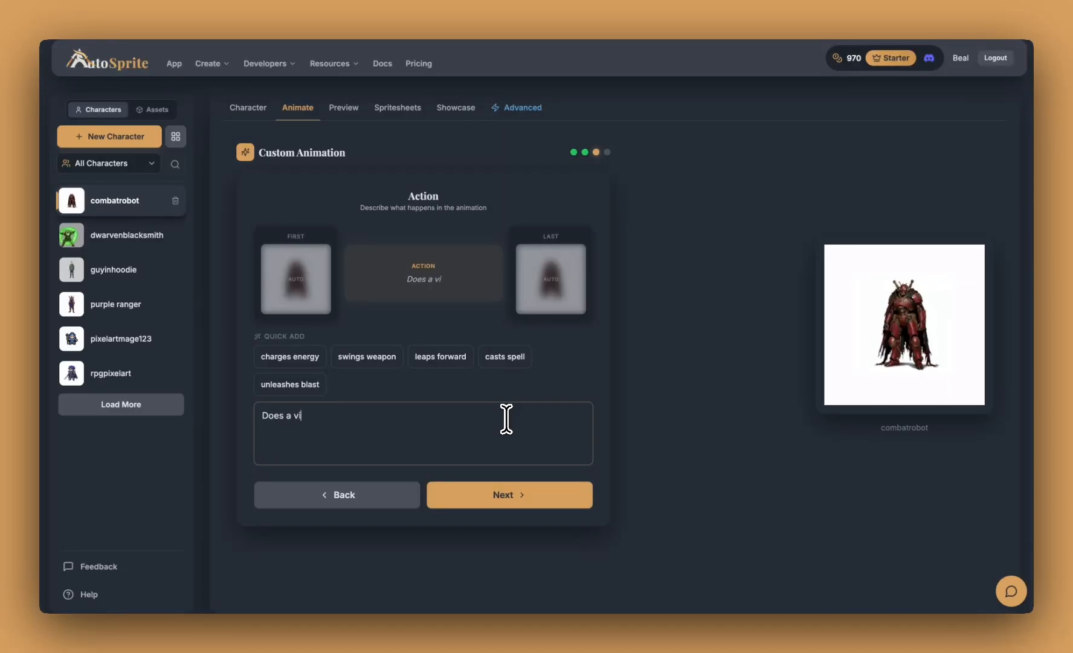
text(ctory dance)
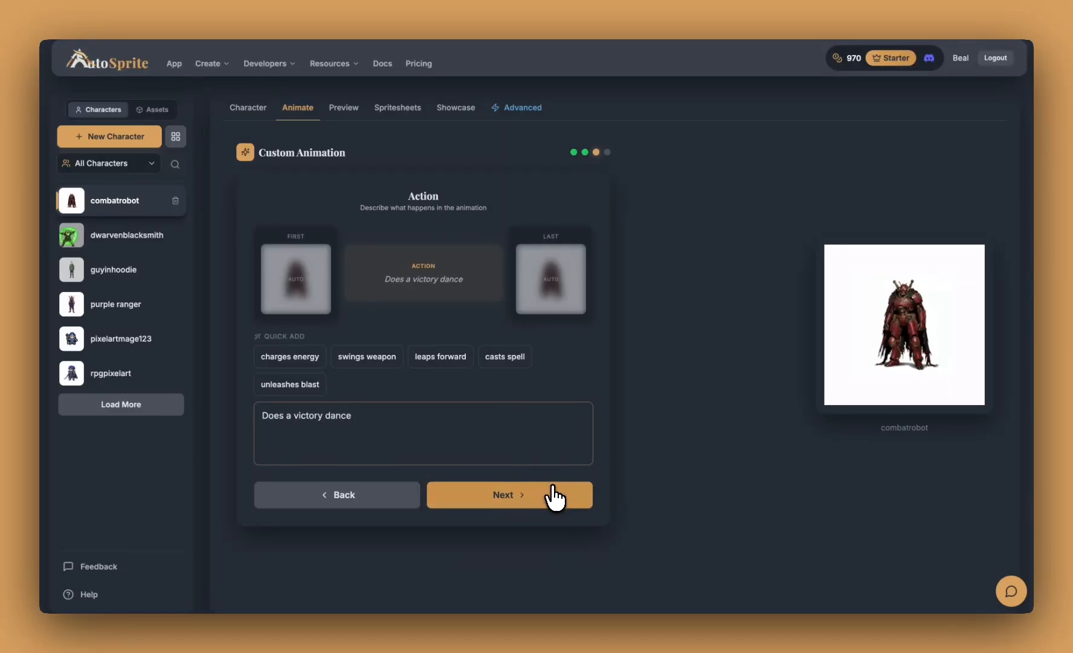
click(553, 496)
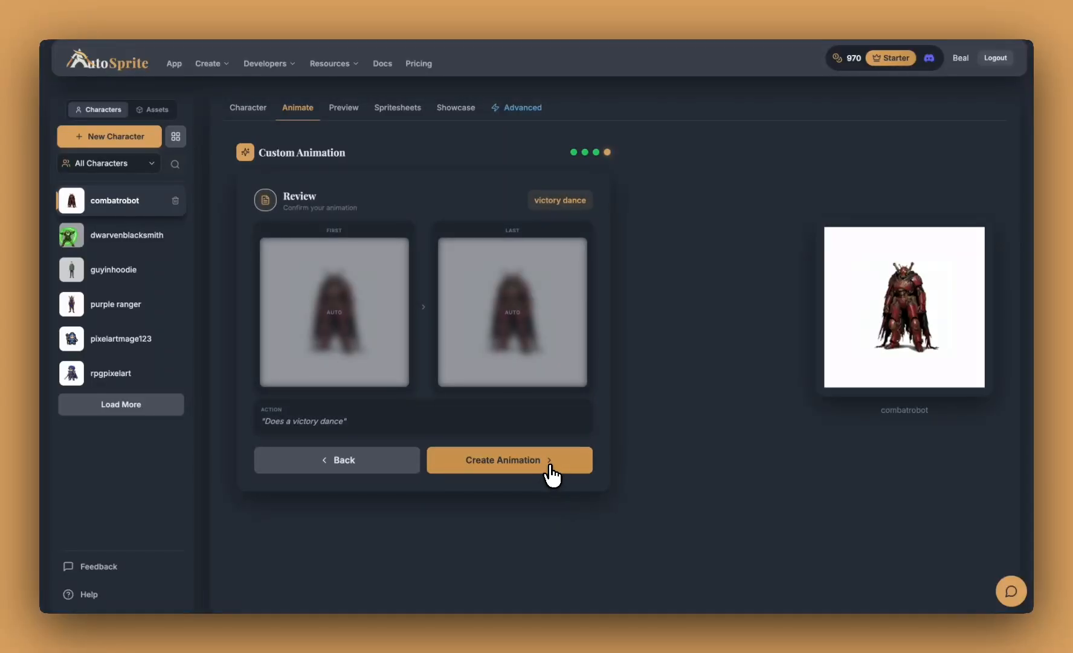
click(551, 467)
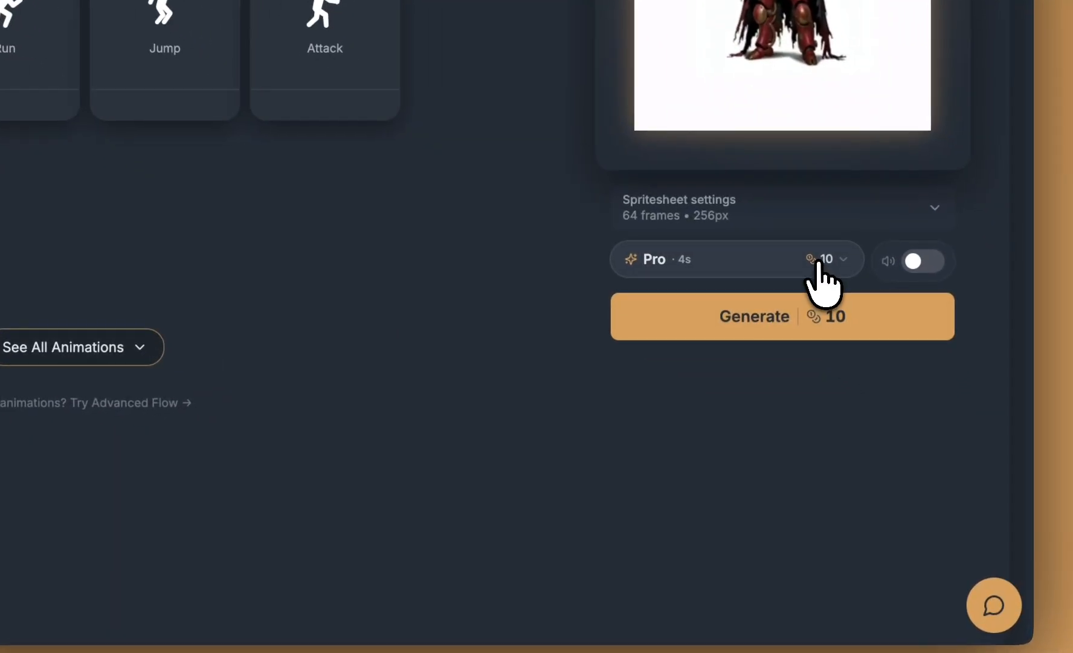
Choose the Turbo quality model for the victory dance and generate the animation.
click(916, 396)
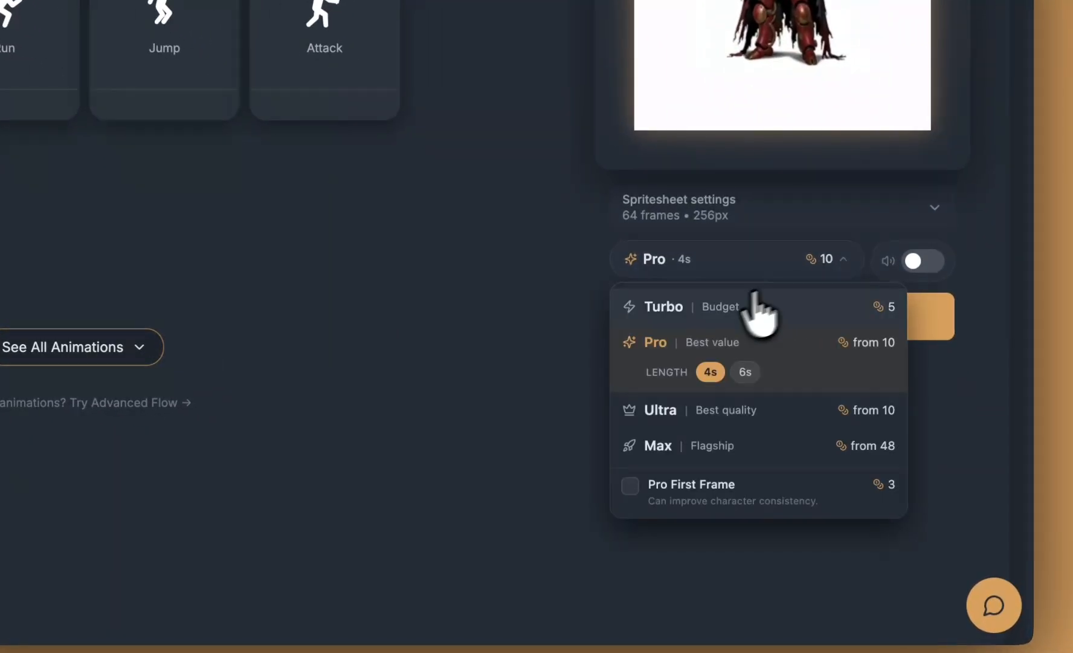
click(722, 307)
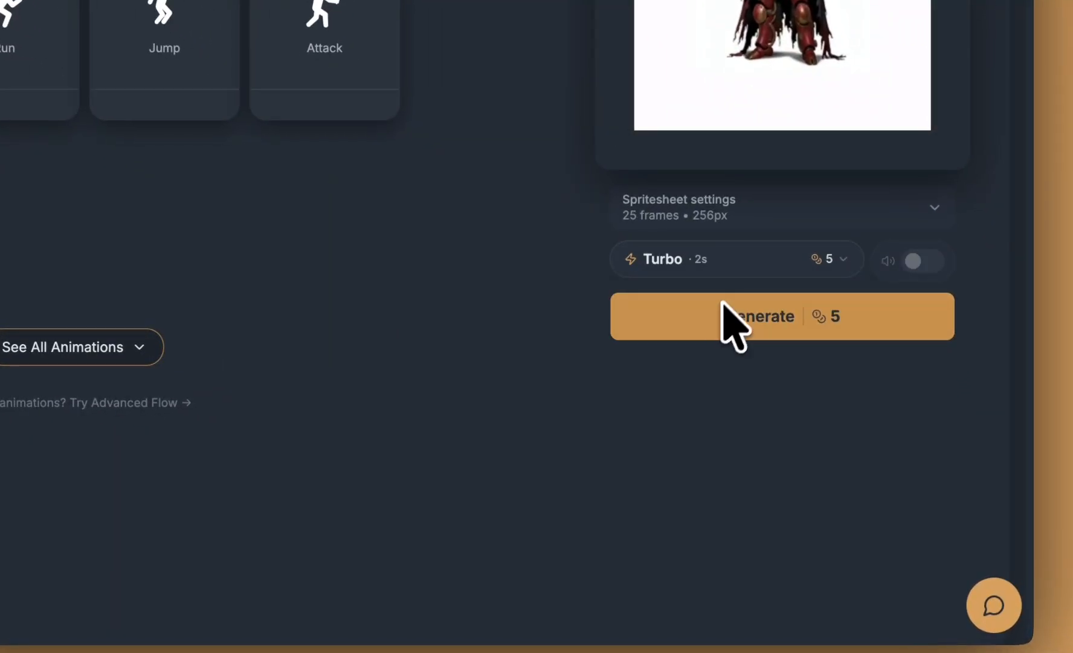
click(745, 267)
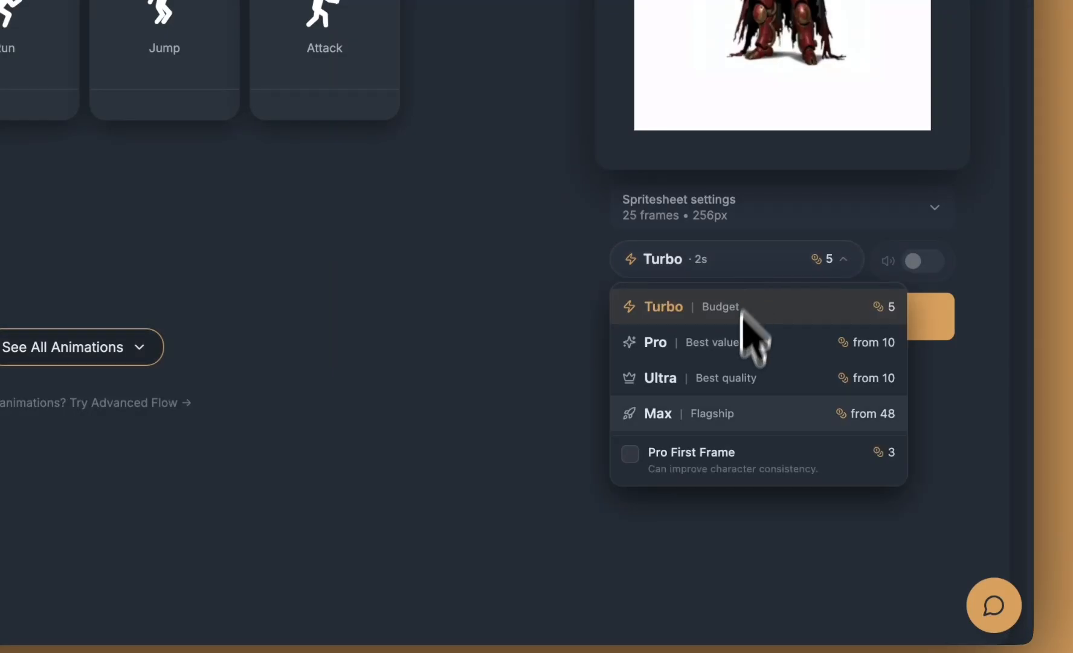
click(559, 461)
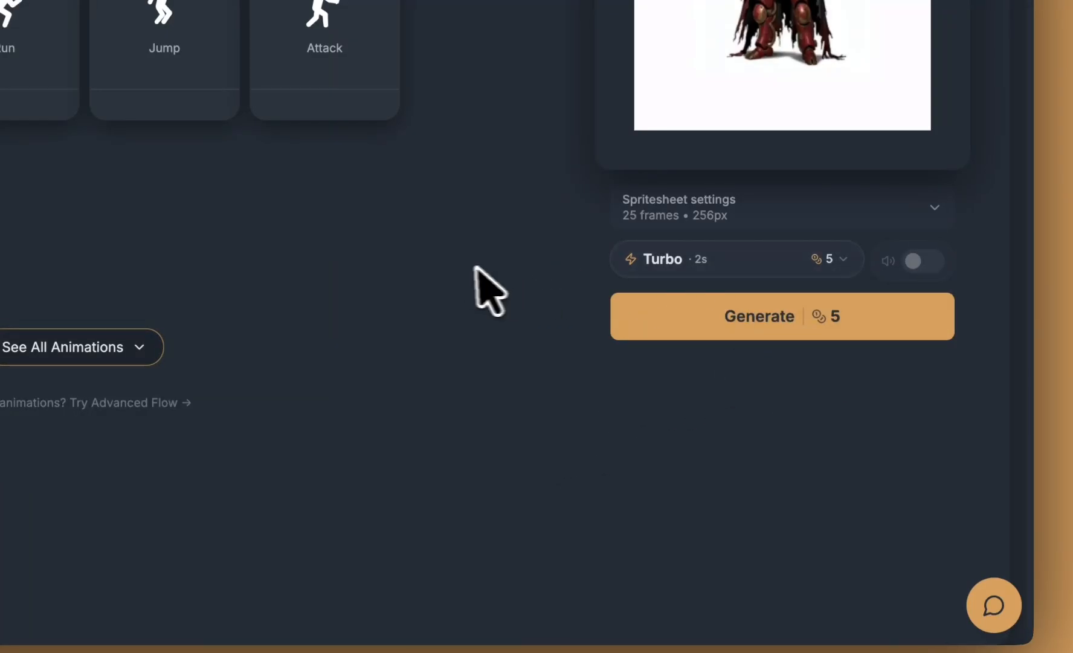
click(749, 317)
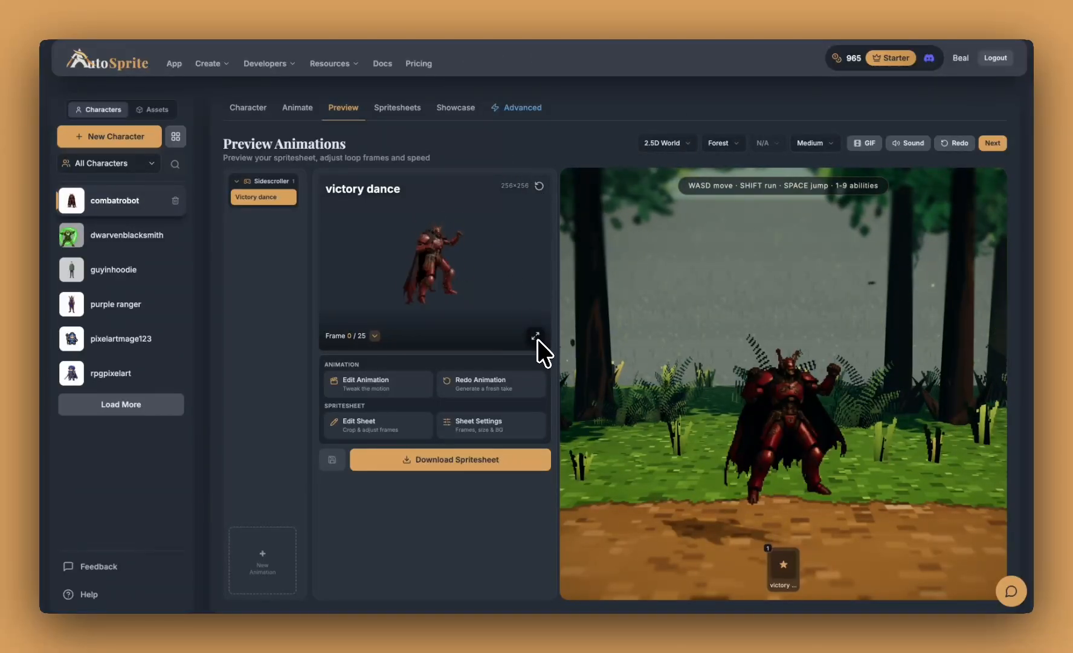
View the victory dance enlarged, and re-render its spritesheet with frame count and resolution both at MAX.
click(451, 257)
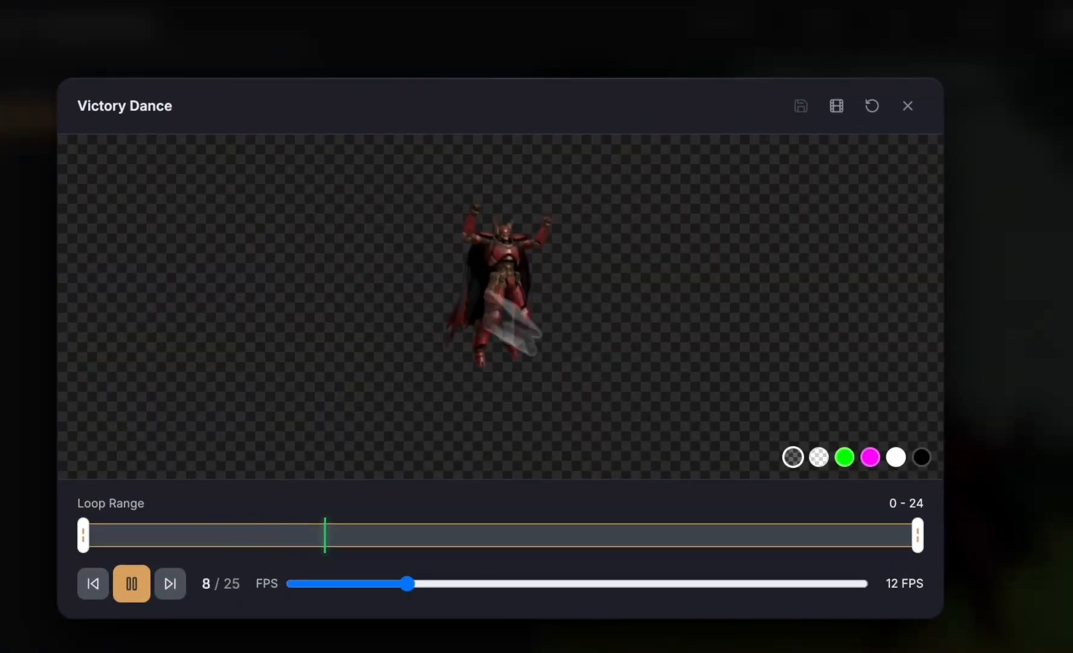
key(Escape)
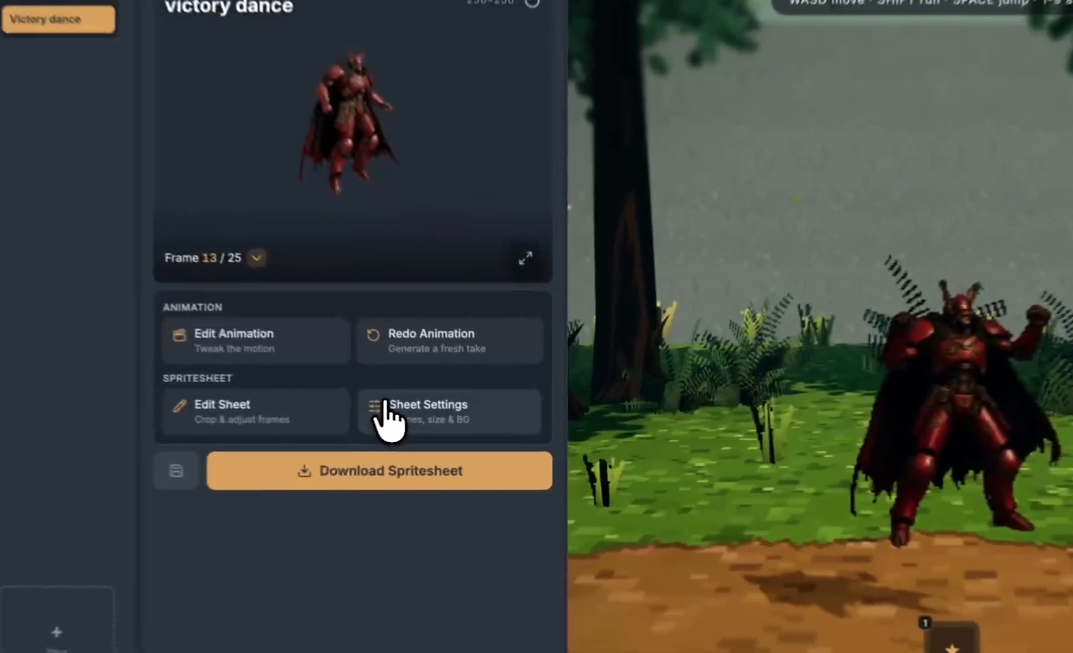
click(454, 425)
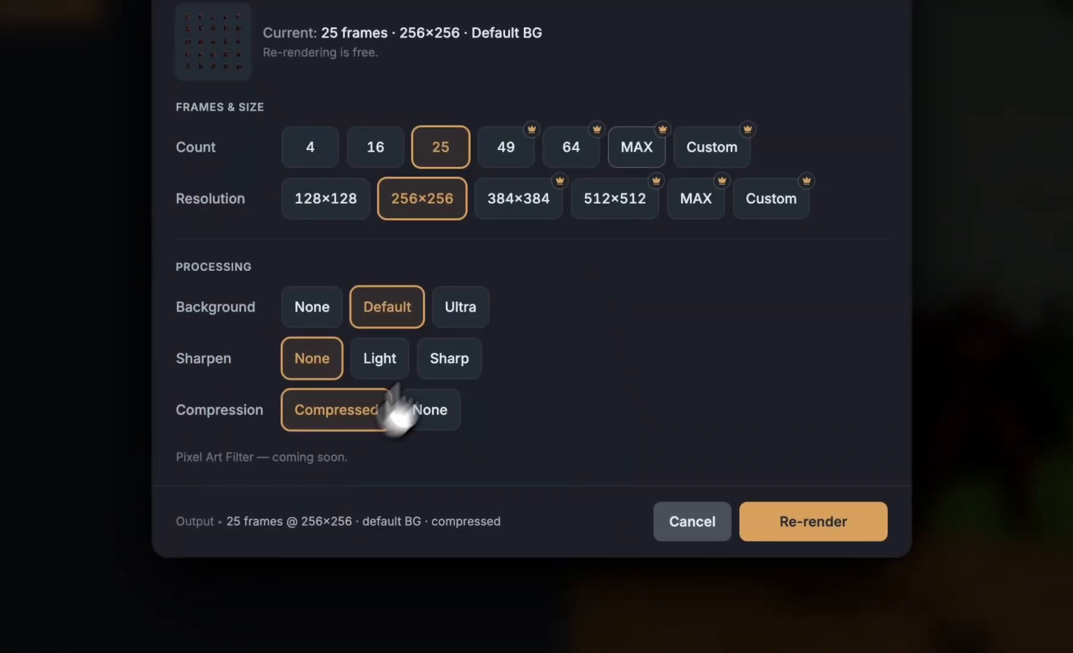
click(658, 158)
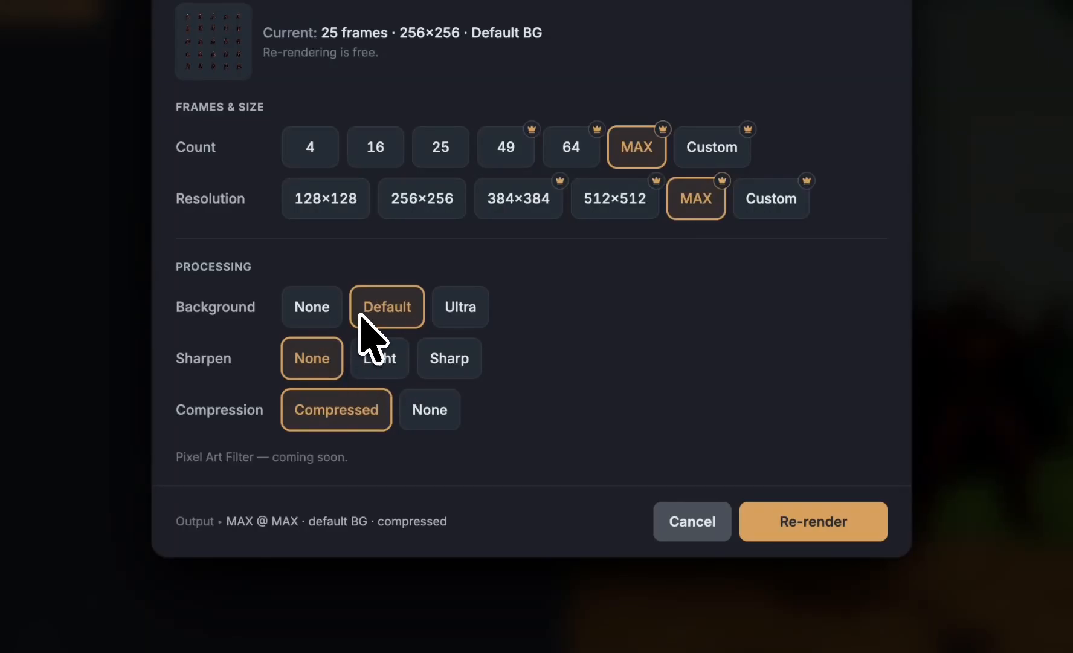
click(774, 532)
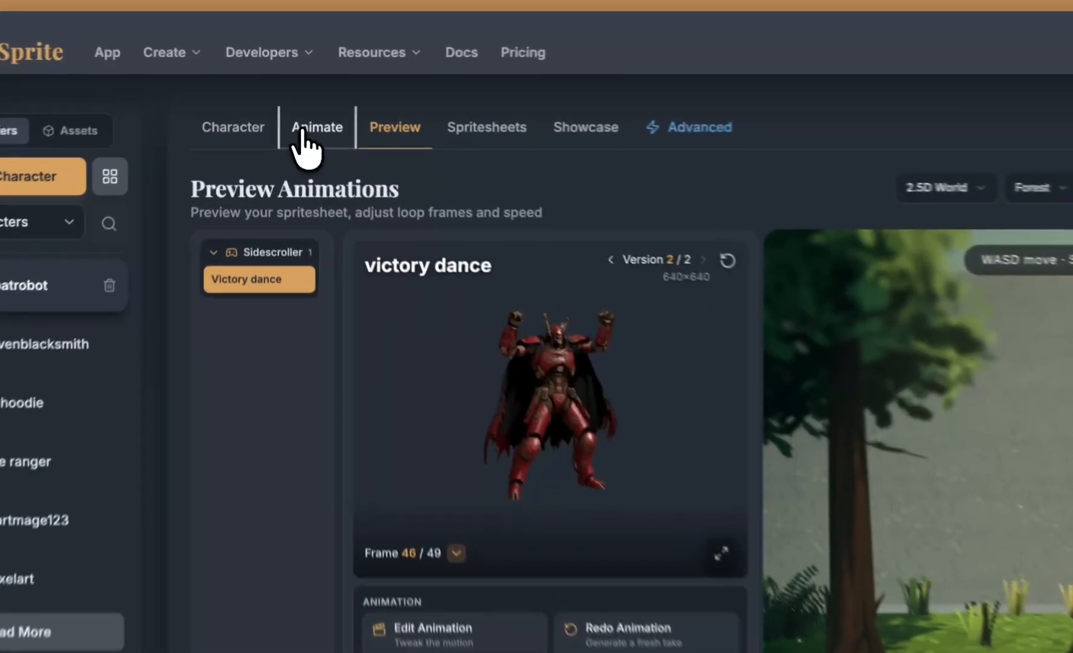
Start a new custom animation named "Victory Dance 2" with a custom first frame and last frame.
click(301, 135)
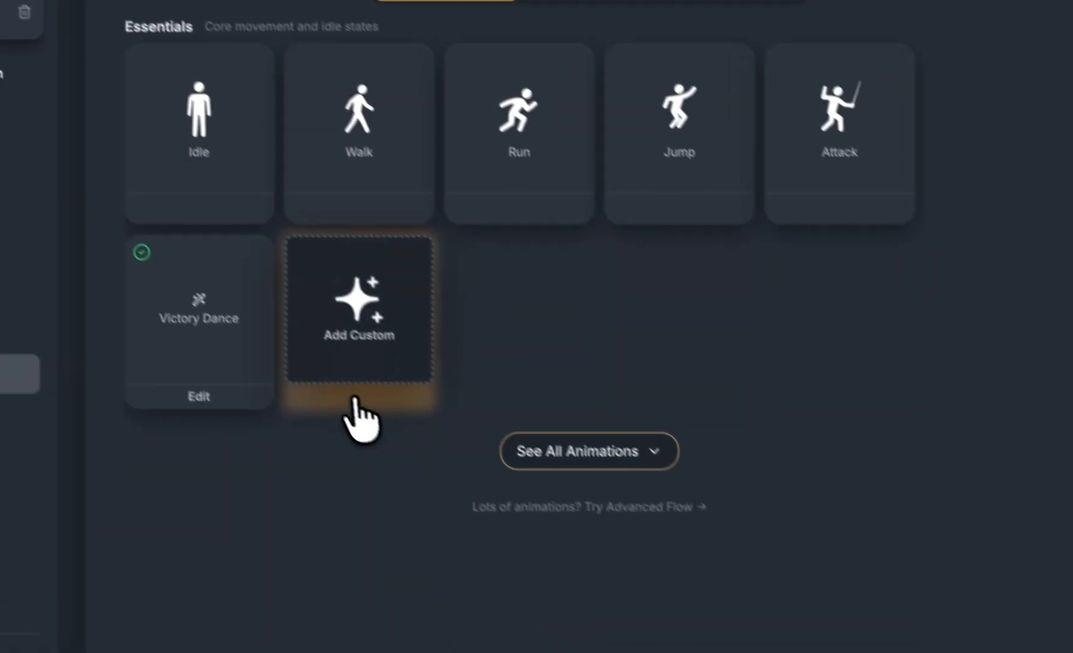
click(385, 365)
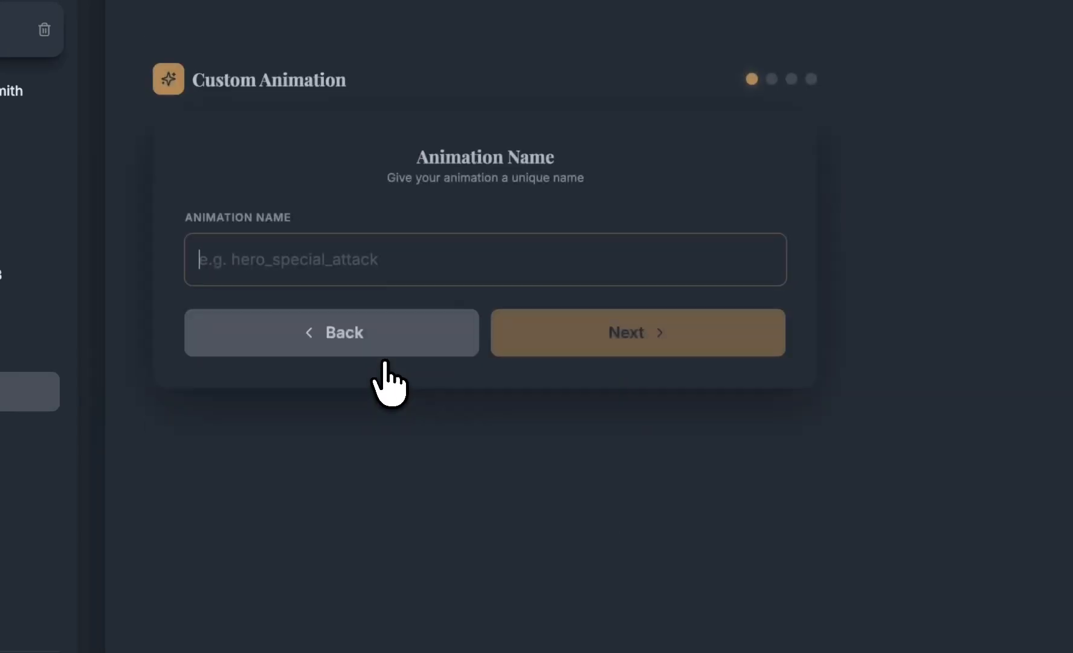
text(Victory Dance 2)
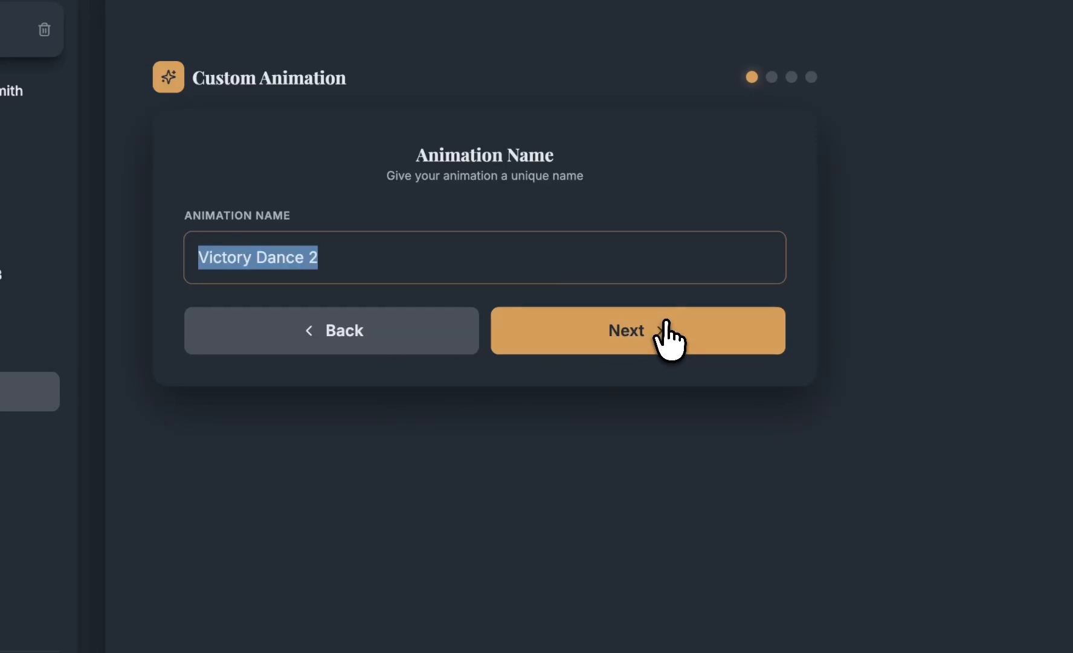
click(668, 331)
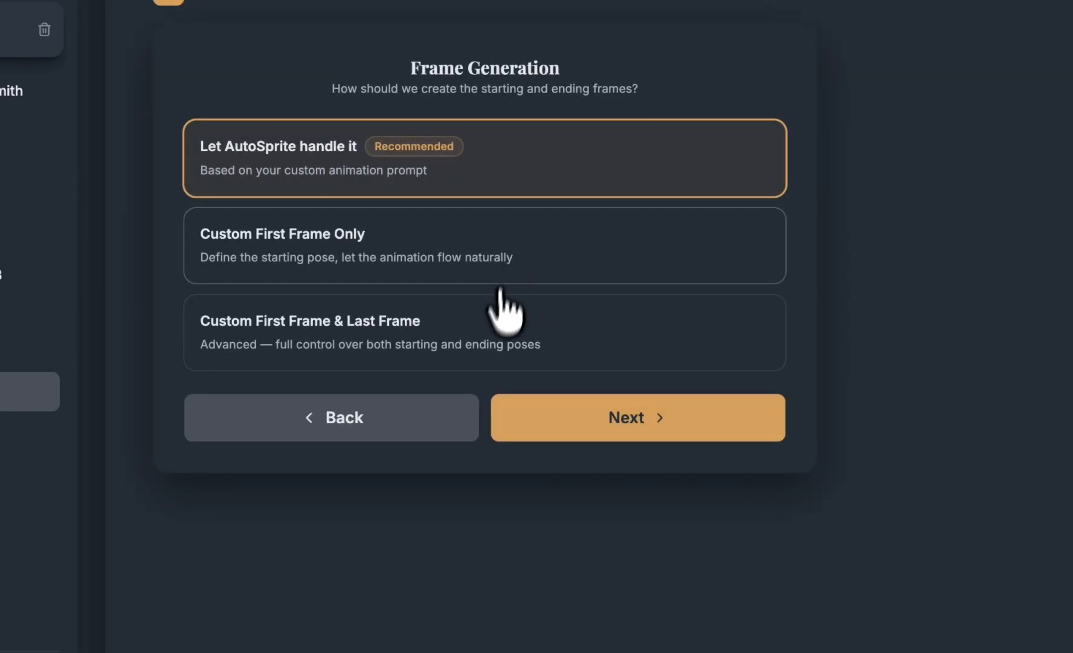
click(496, 357)
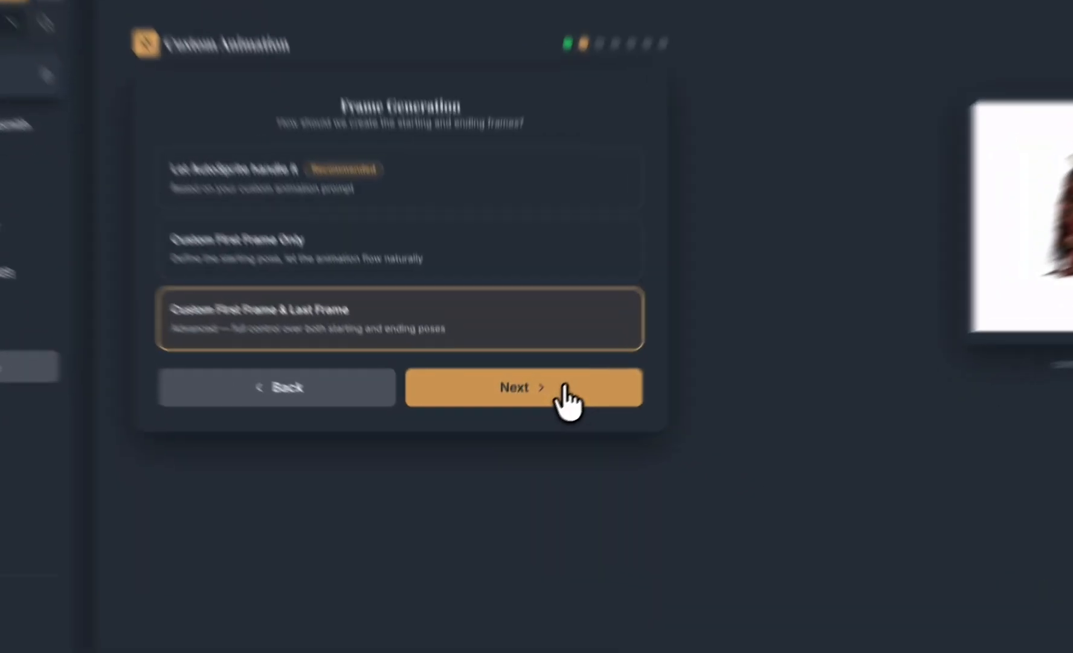
click(538, 418)
Generate the first frame from the prompt "doing a dance" at Turbo quality.
click(508, 271)
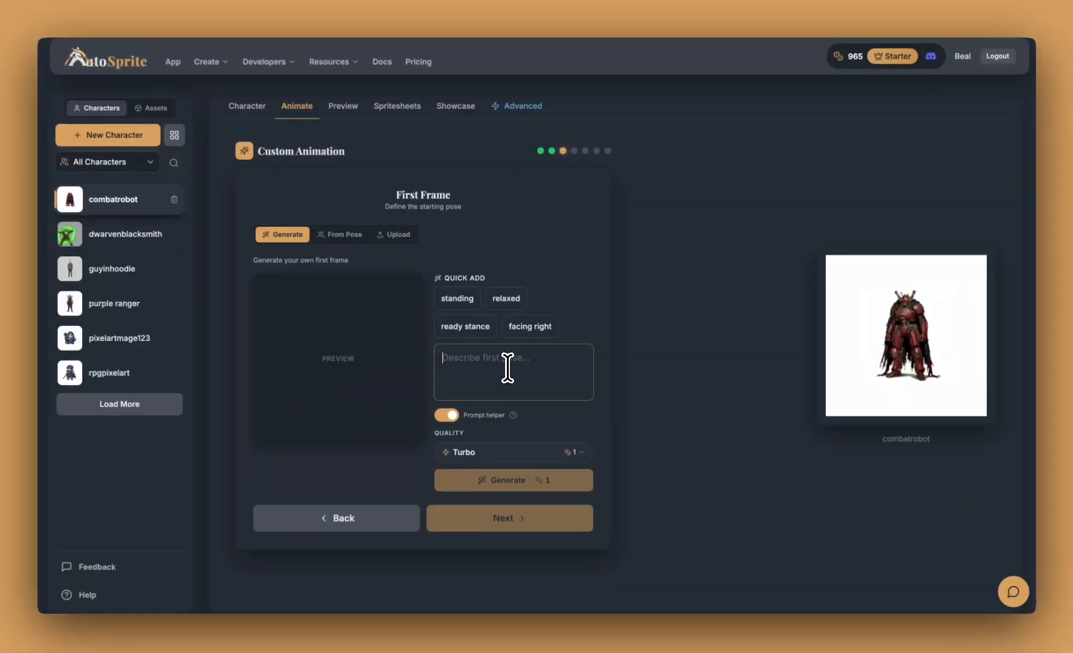
text(doing a dance)
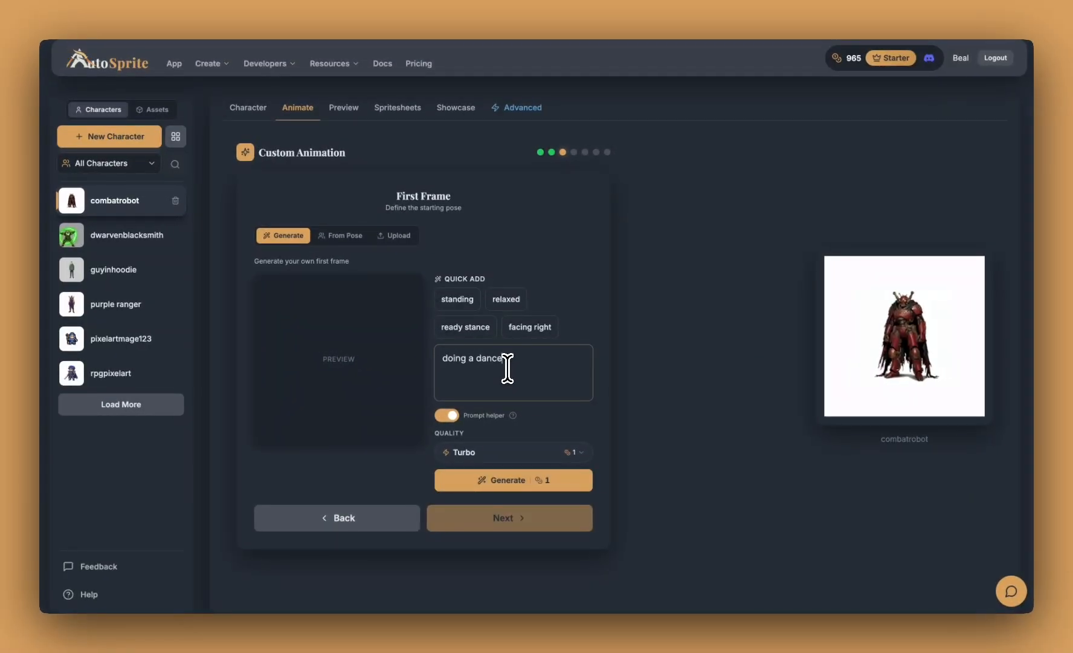
click(562, 481)
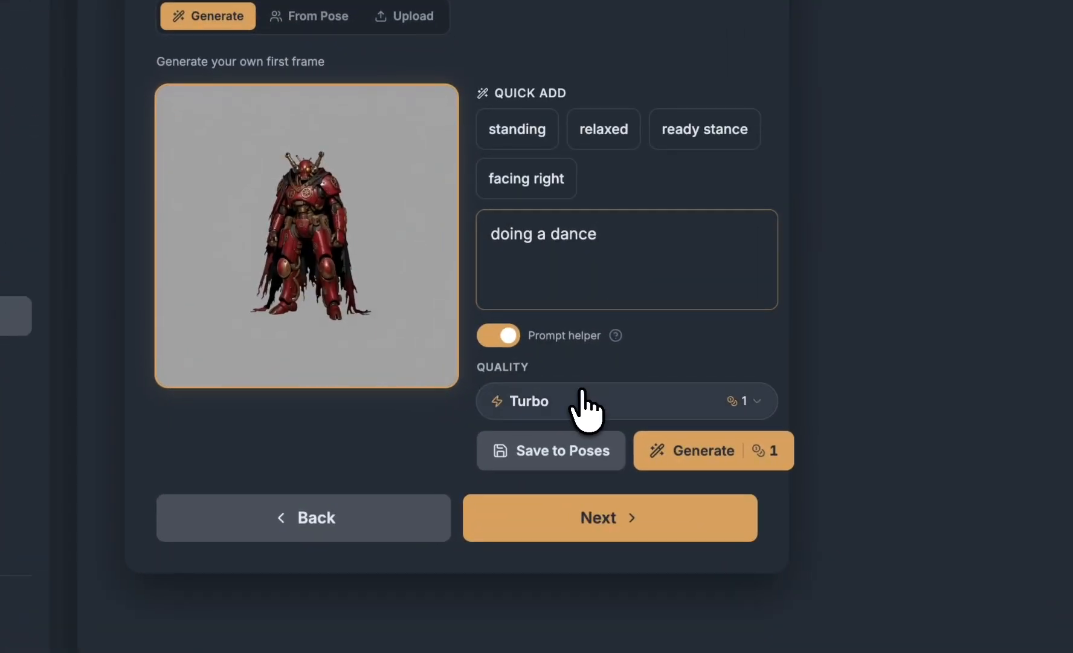
Extend the first-frame prompt to "doing a dance, hand in the air" and regenerate the frame at Turbo quality.
click(581, 393)
click(669, 276)
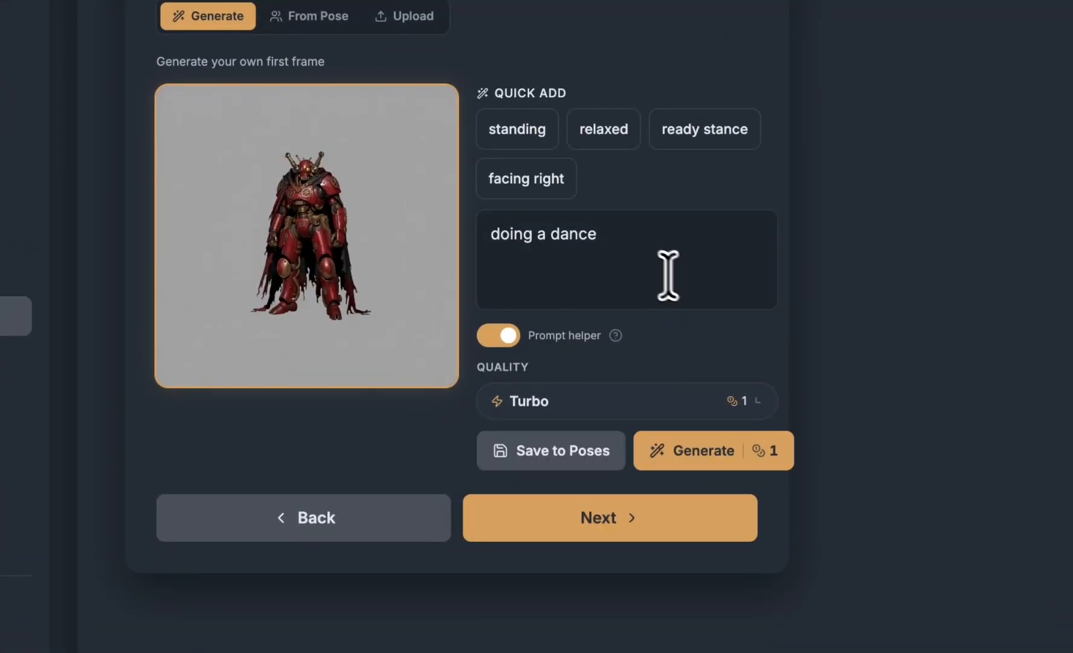
click(644, 264)
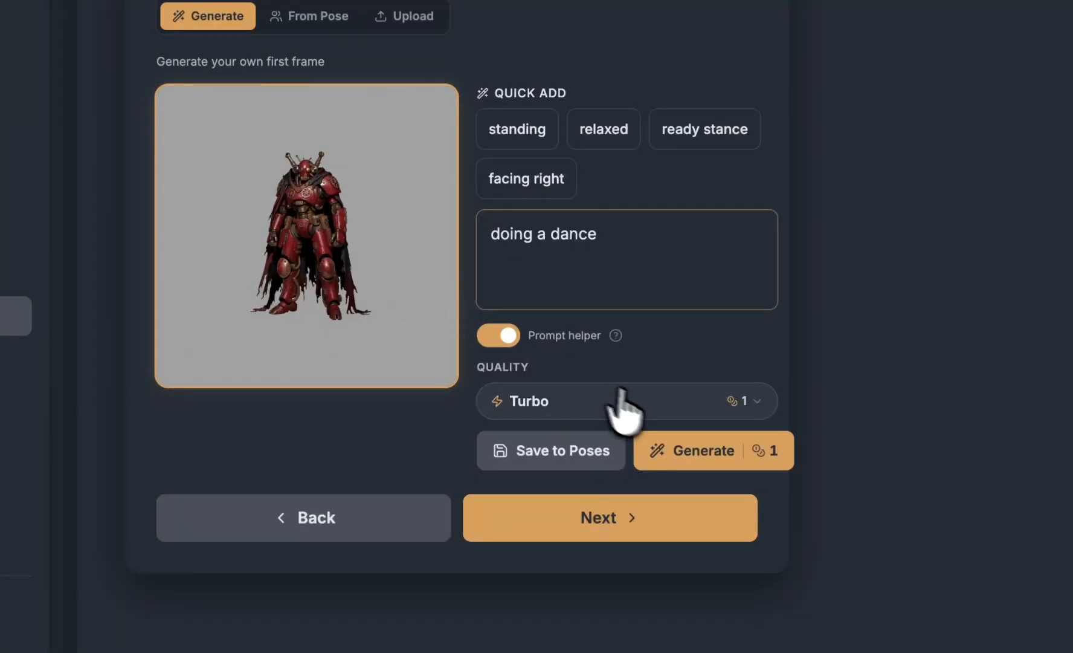
click(629, 404)
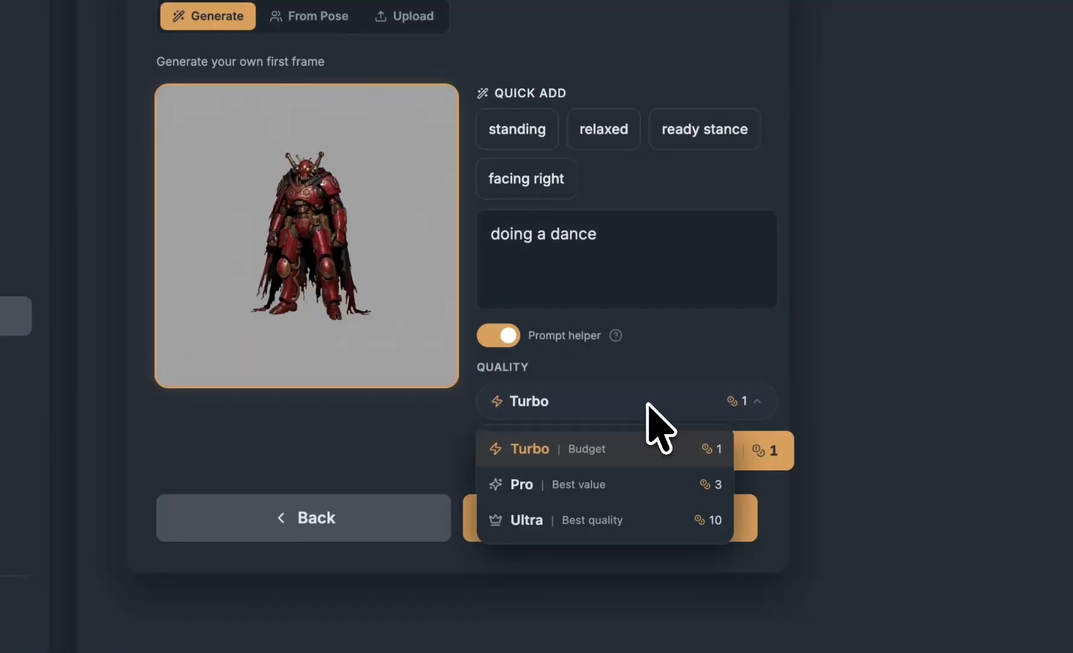
click(582, 479)
click(678, 253)
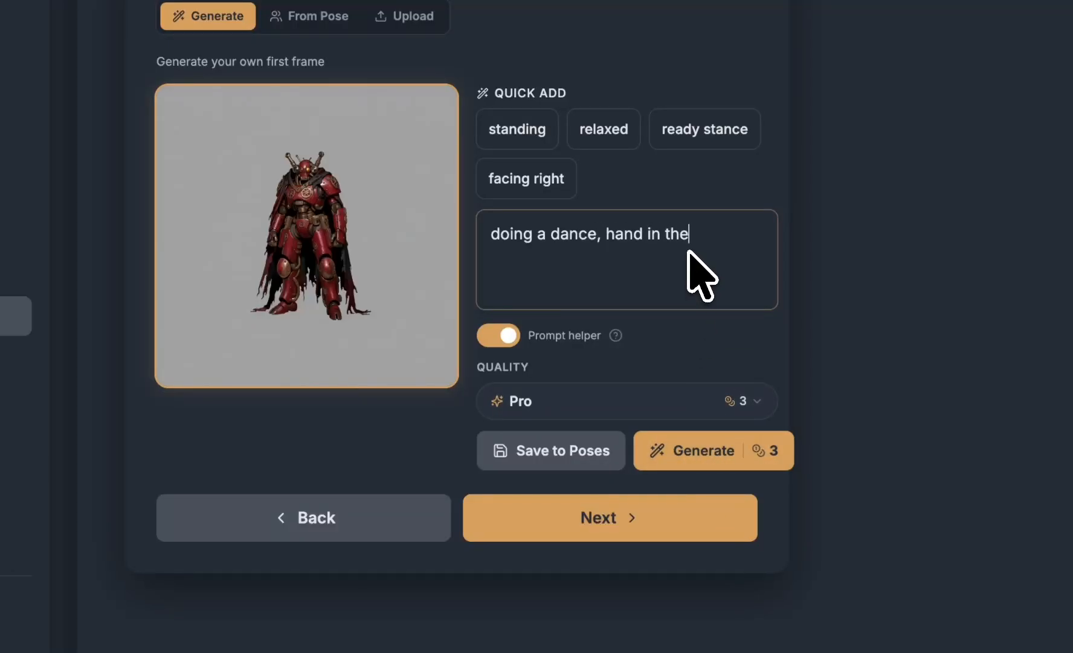
click(629, 403)
click(589, 482)
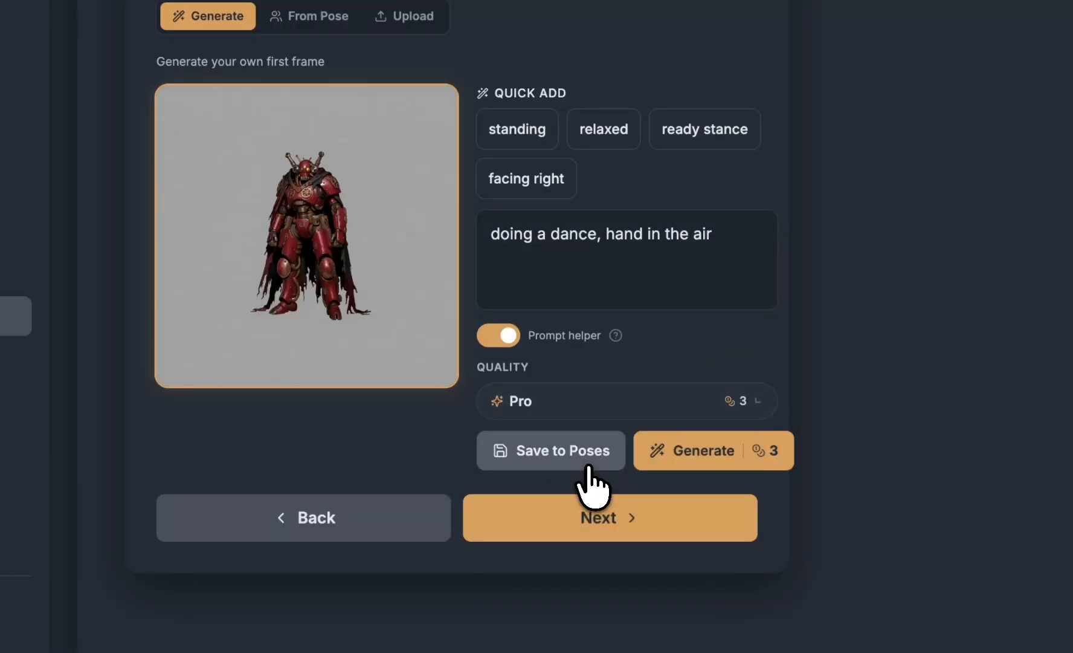
click(624, 406)
click(592, 448)
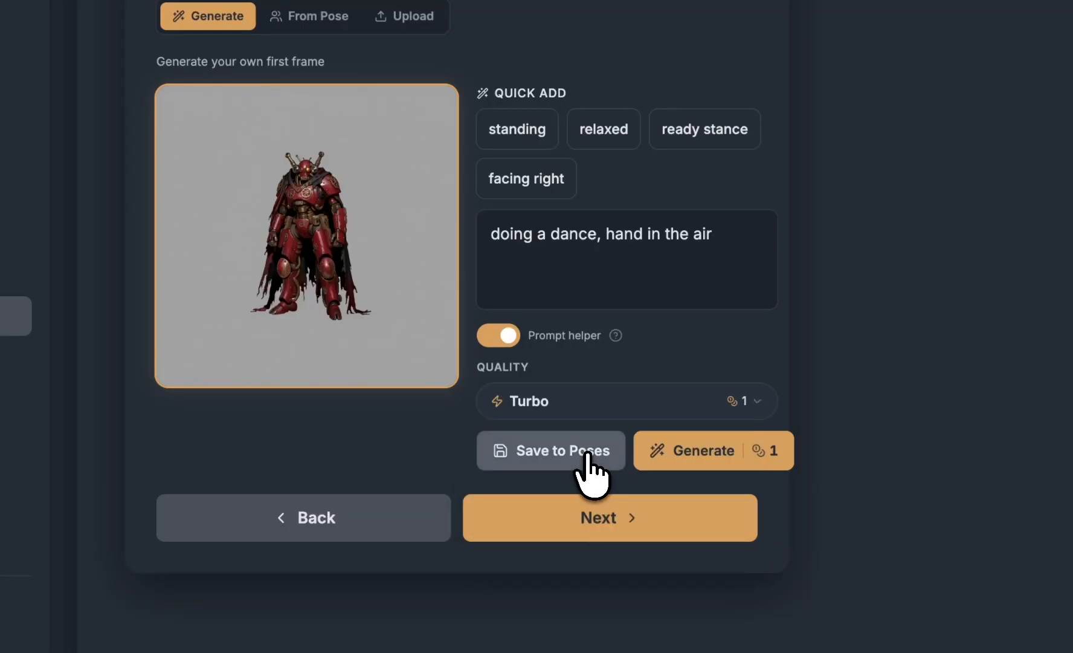
click(713, 454)
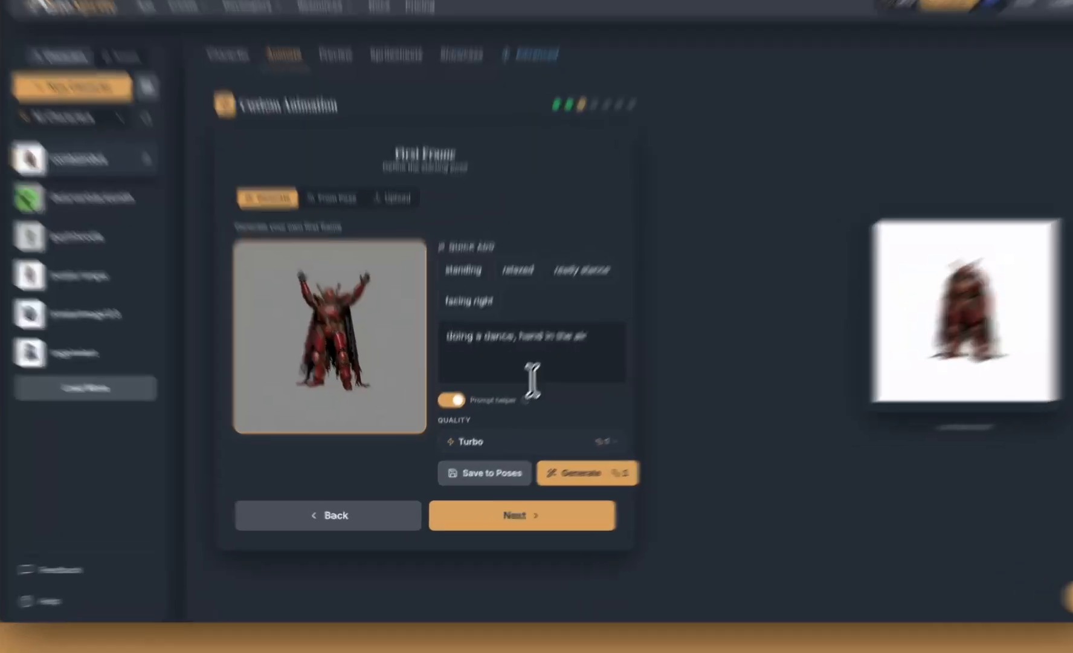
Save the arms-raised first frame to the poses with a name beginning "First Frame Pose".
click(516, 393)
triple_click(543, 381)
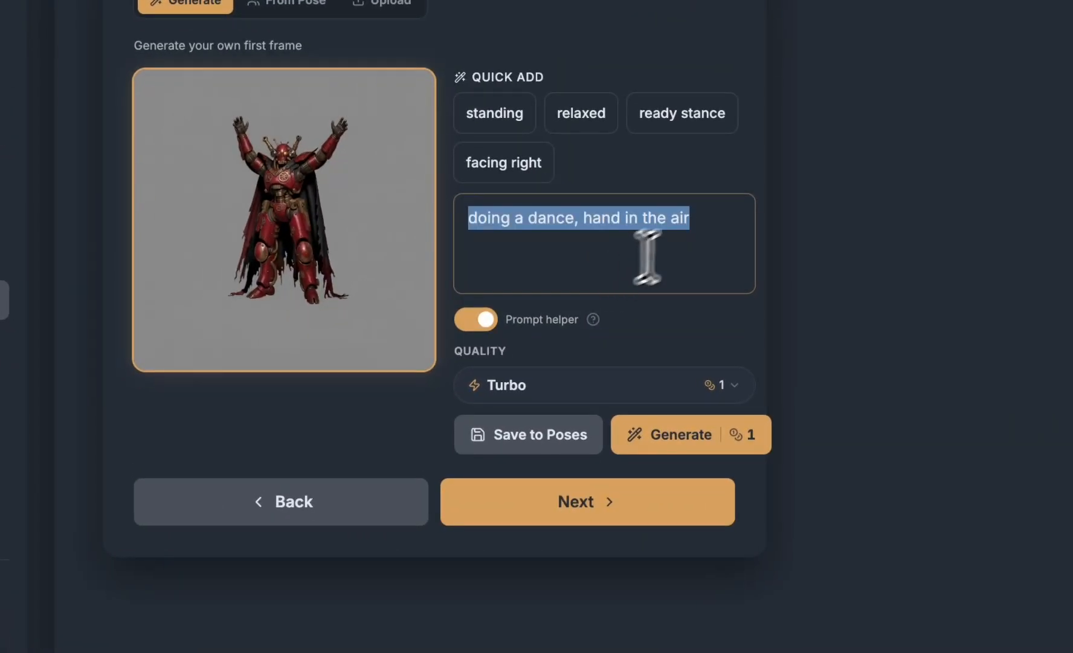
click(581, 363)
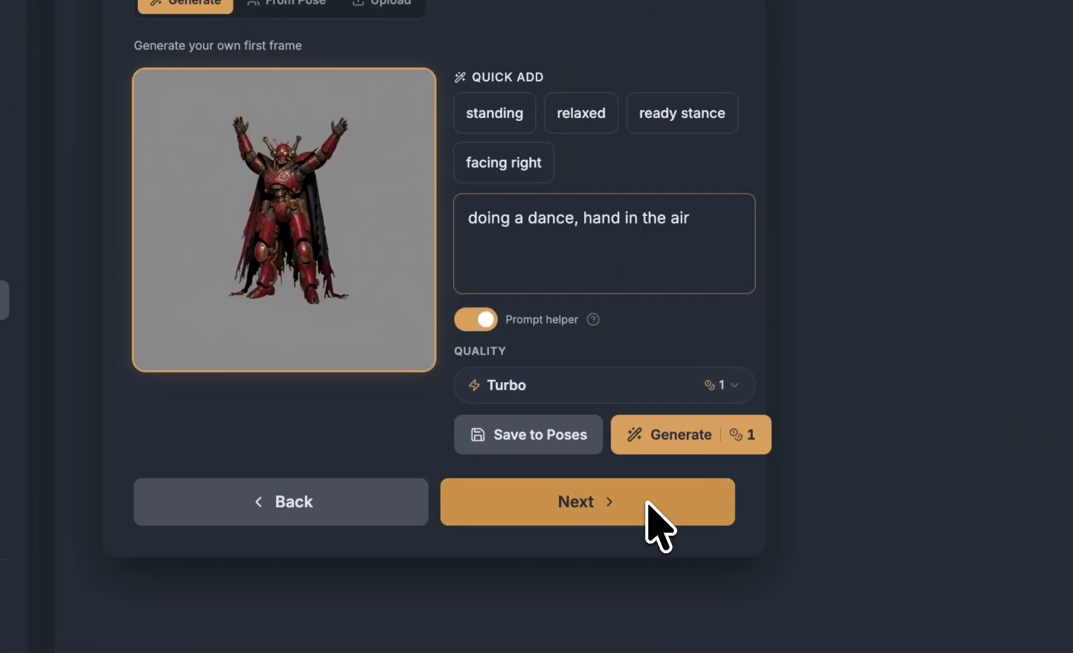
click(560, 441)
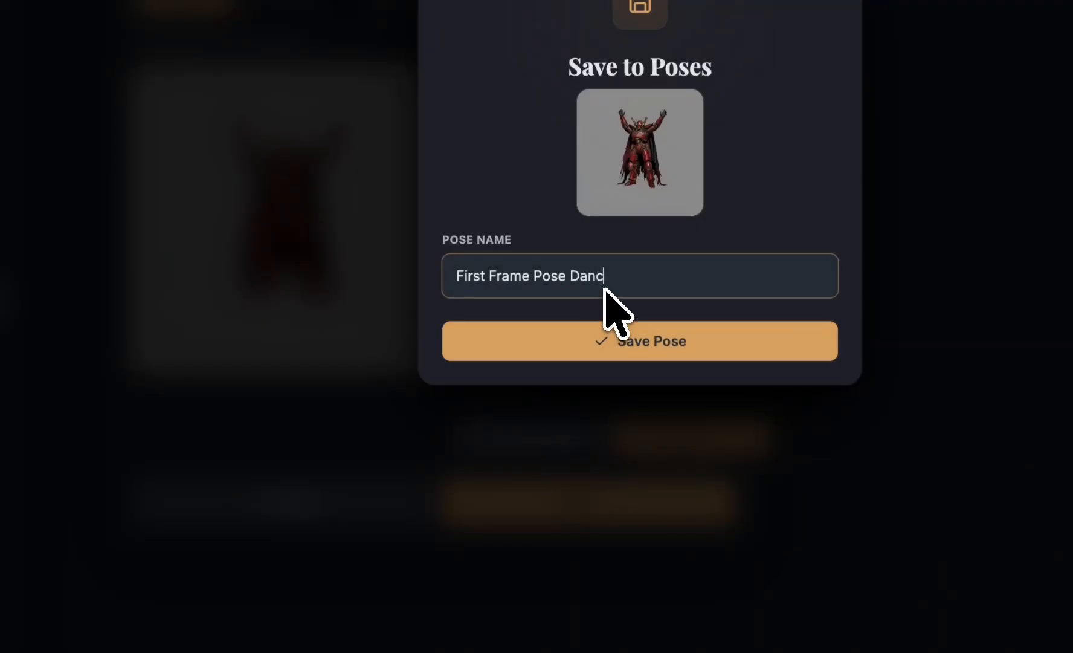
click(643, 356)
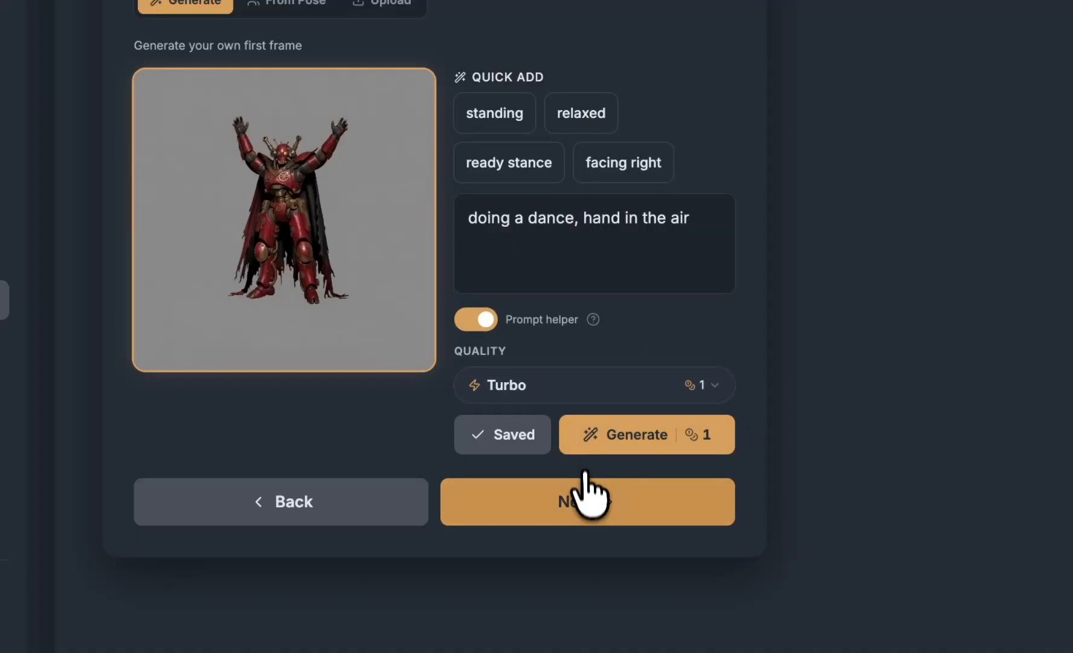
Accept the first frame and reuse it as the last frame for a seamless loop.
click(586, 502)
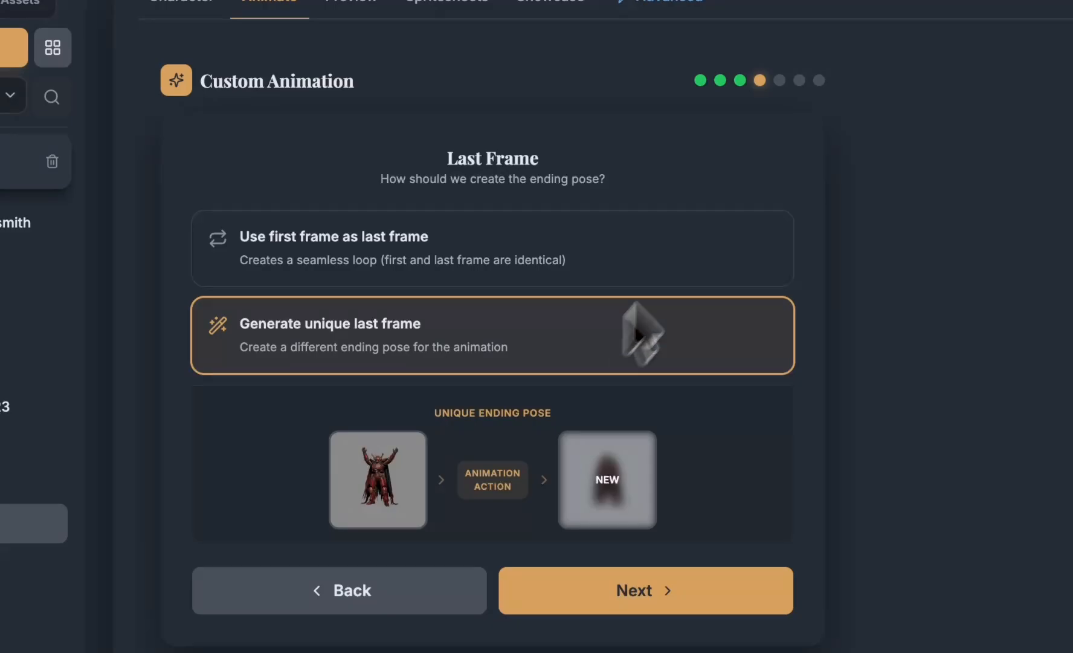
click(626, 239)
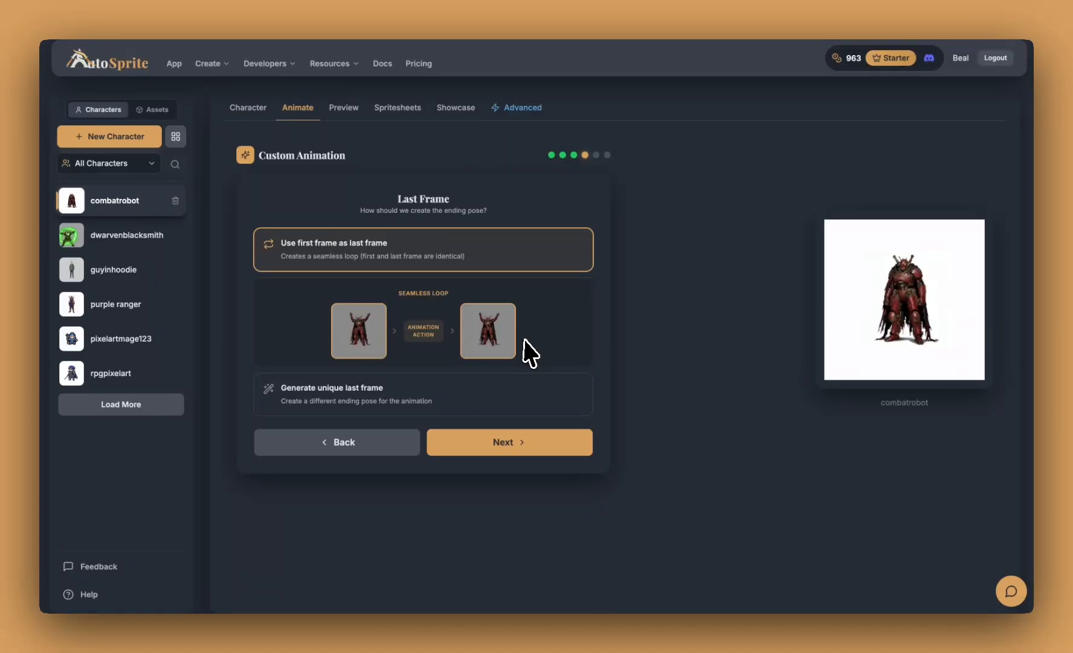
click(499, 447)
Create the animation with the action "does a victory dance" and generate it with the Turbo model at 25 frames and 256px.
click(475, 385)
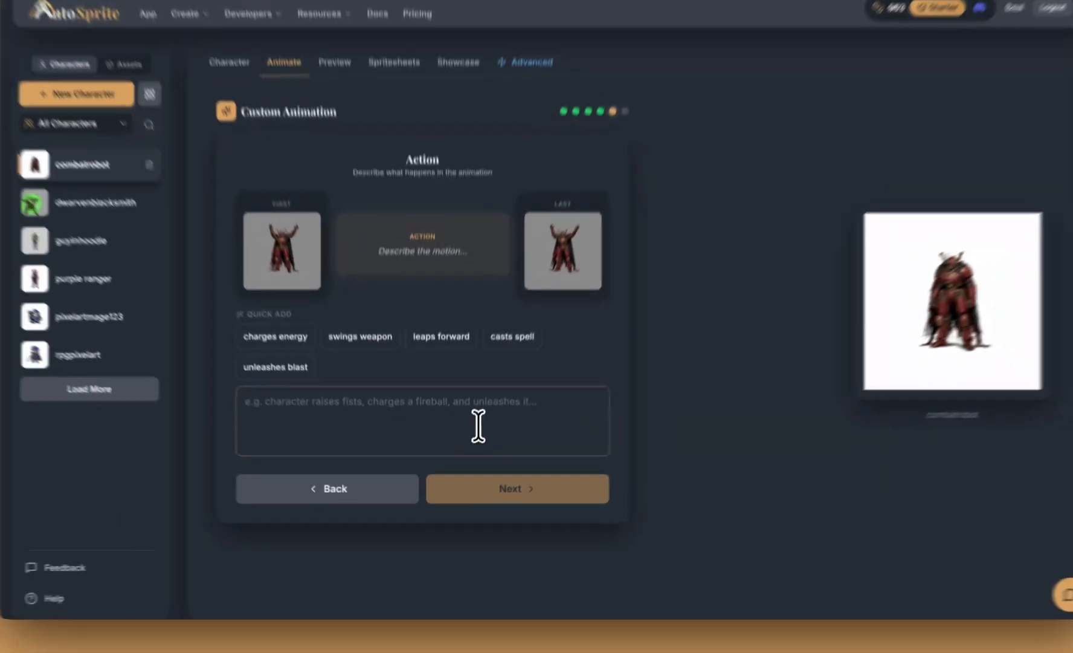
text(does a vict)
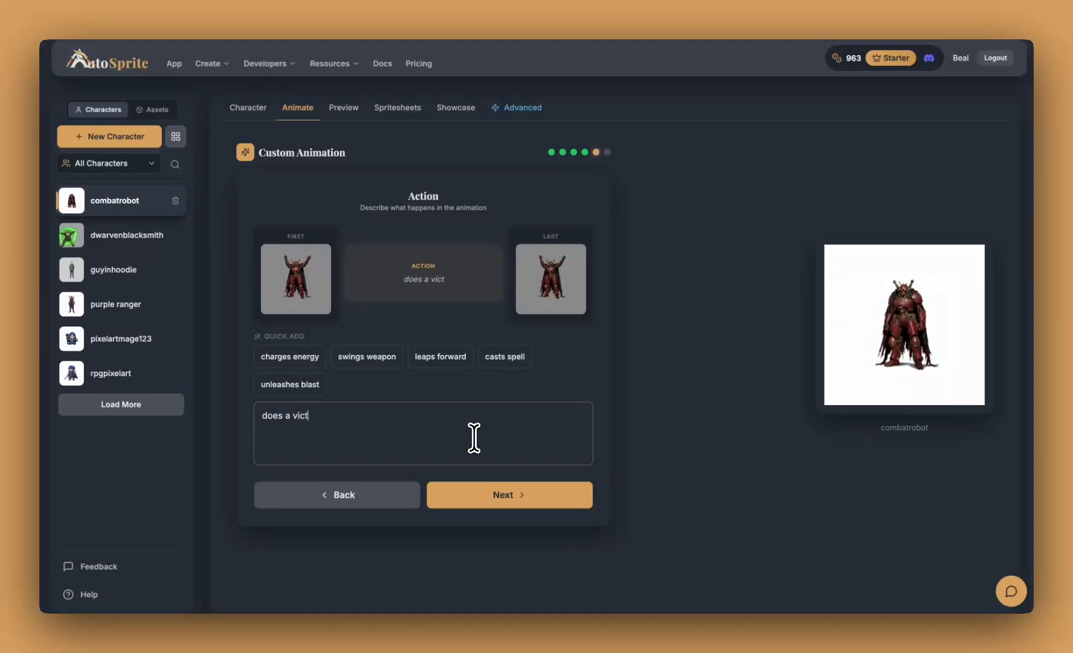
text(ory dance)
click(524, 494)
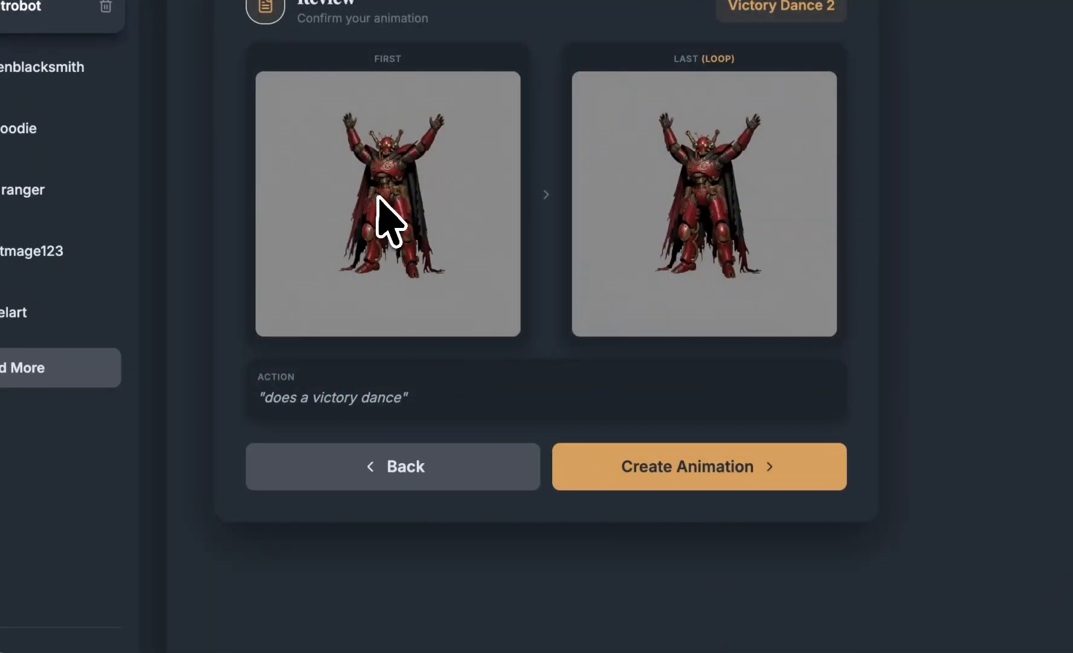
click(719, 468)
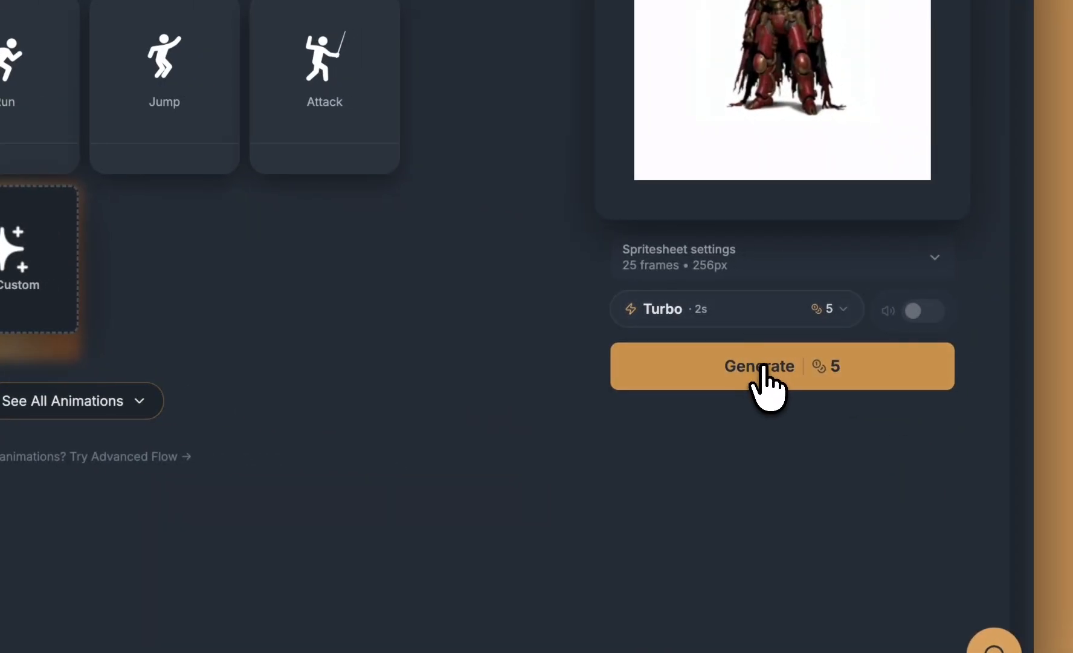
click(767, 370)
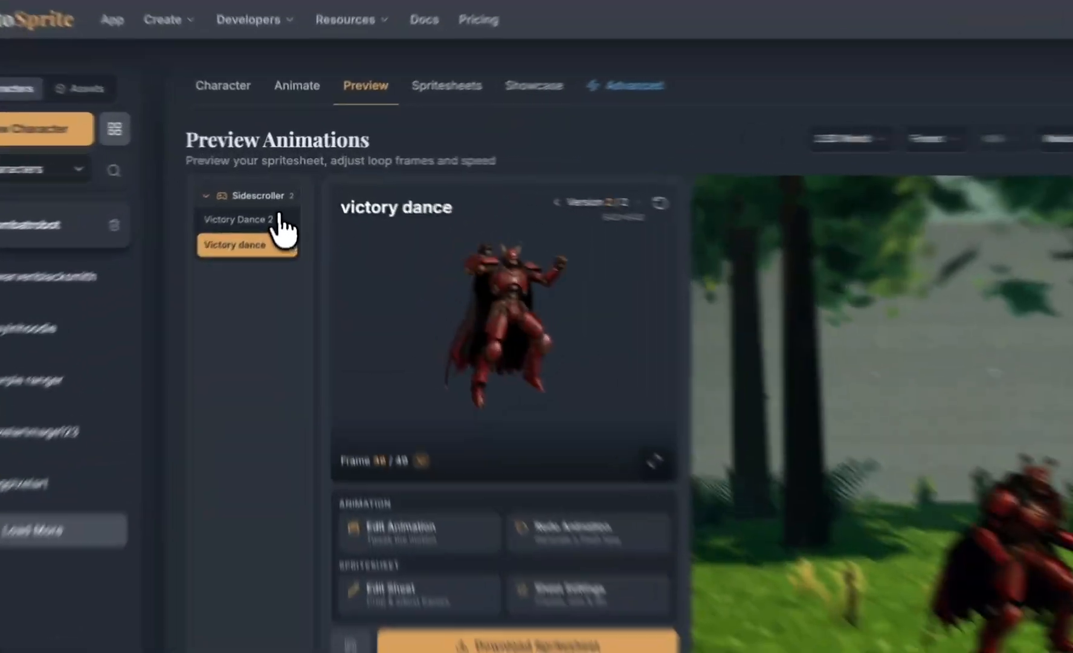
Show Victory Dance 2 in the preview and start an Advanced Redo of that animation.
click(258, 196)
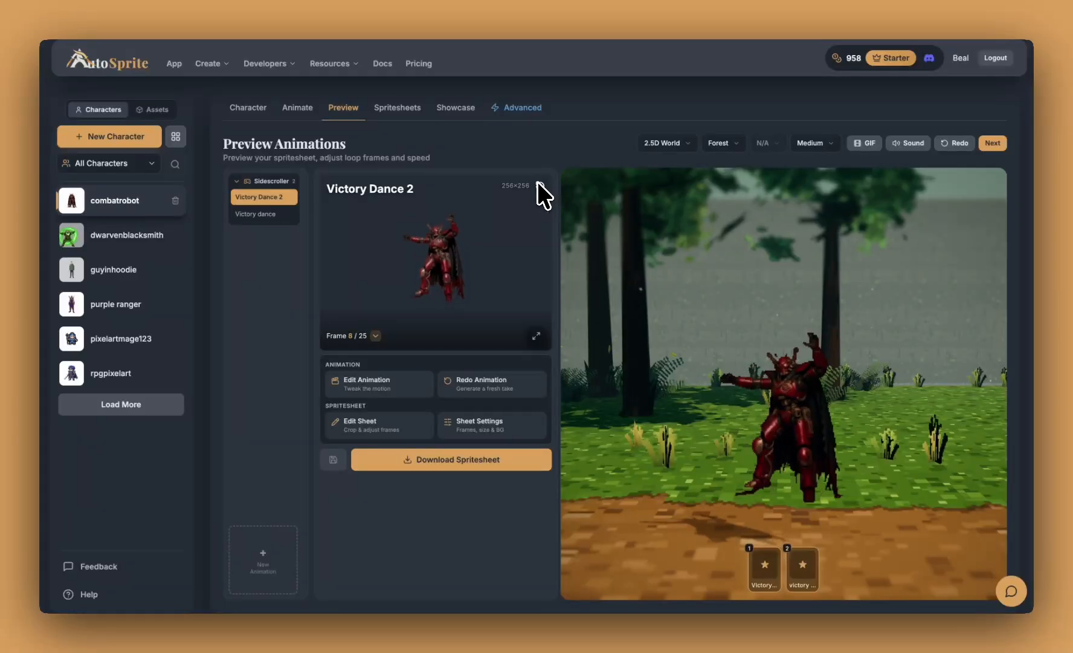
click(540, 186)
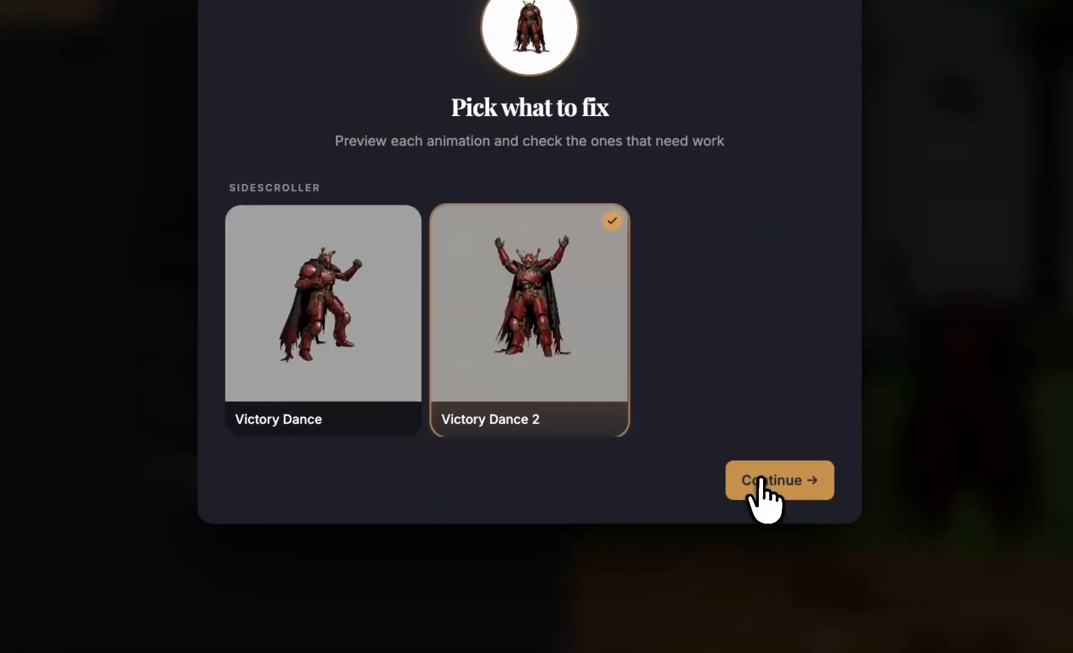
click(674, 607)
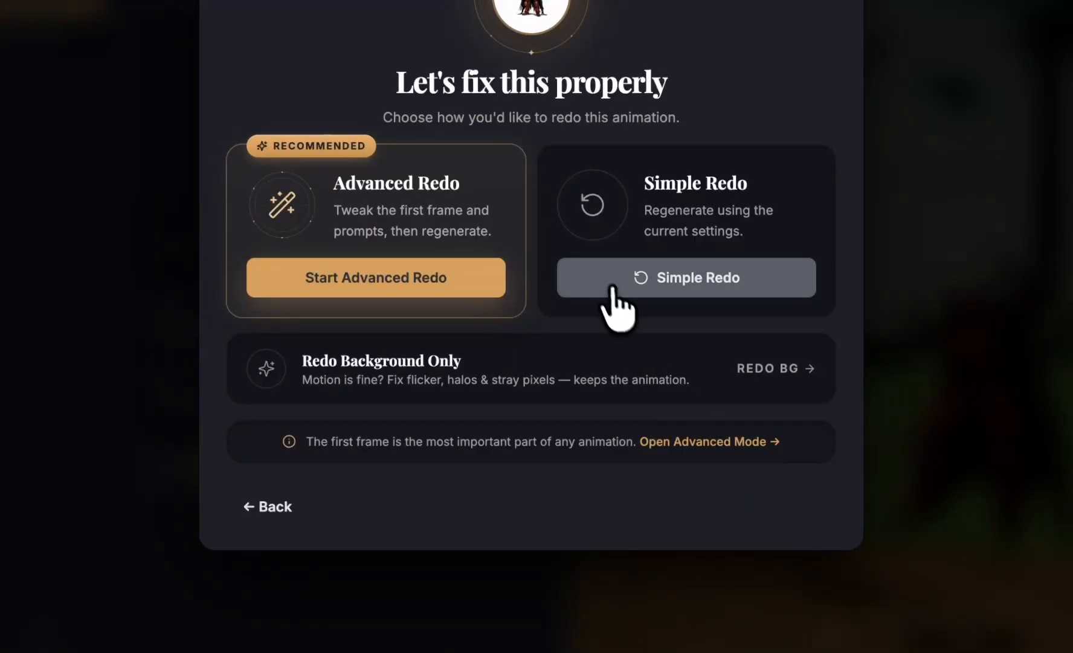
click(424, 283)
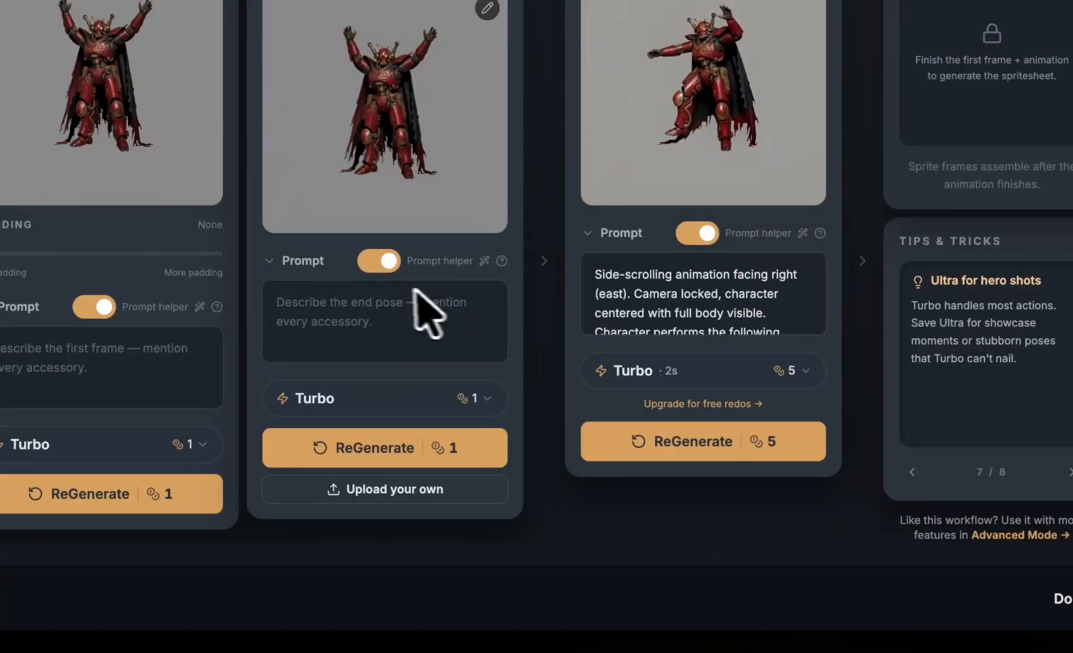
Replace the animation prompt in the Advanced Redo of Victory Dance 2 with "Make him dance a lot".
scroll(703, 318, down, 1)
click(683, 315)
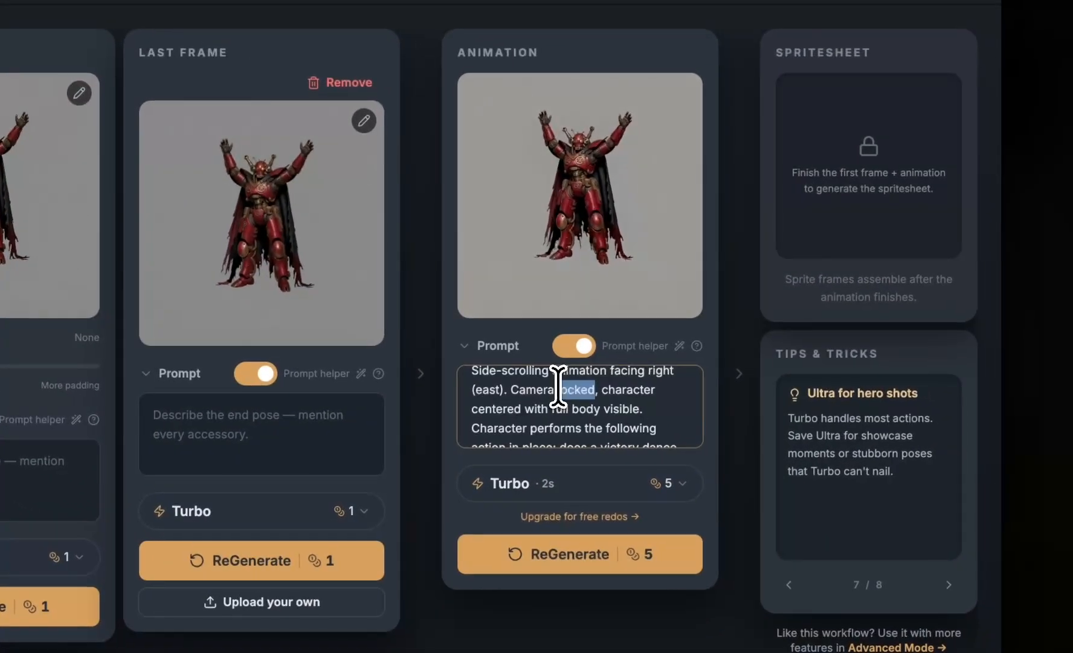
triple_click(878, 478)
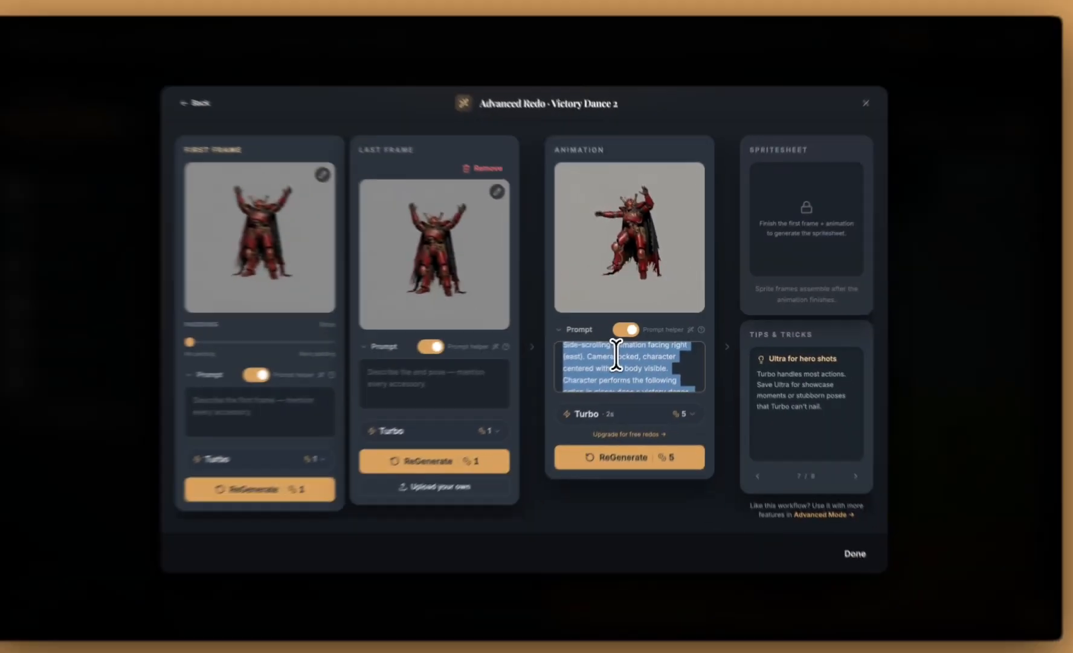
text(Make him dance a lot)
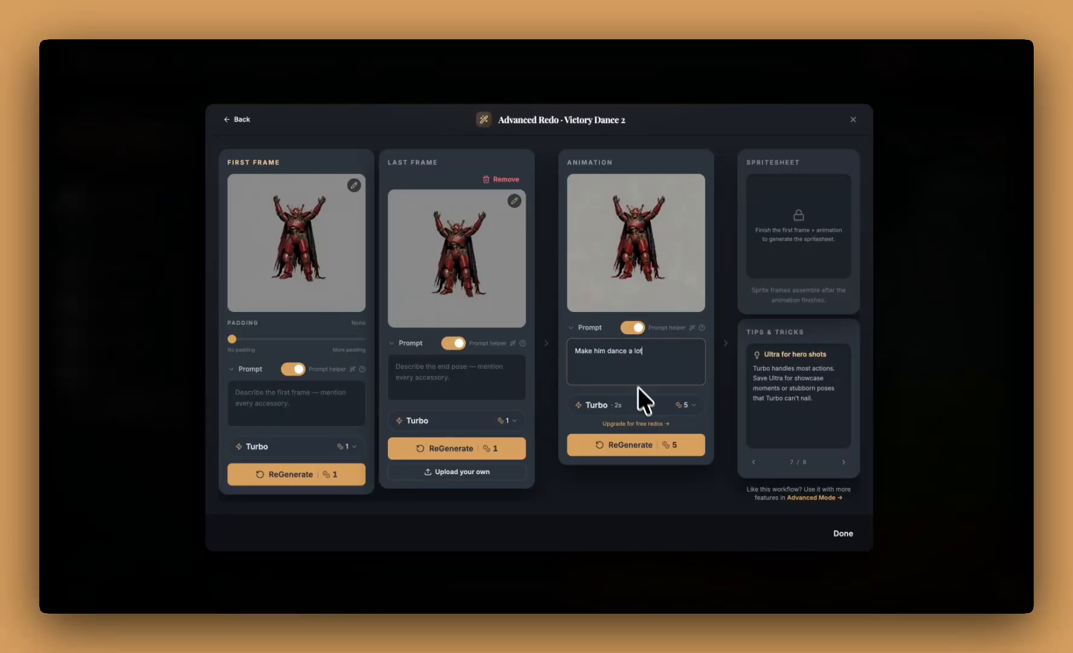
Regenerate the animation with the Pro model at a length of 4s.
click(642, 404)
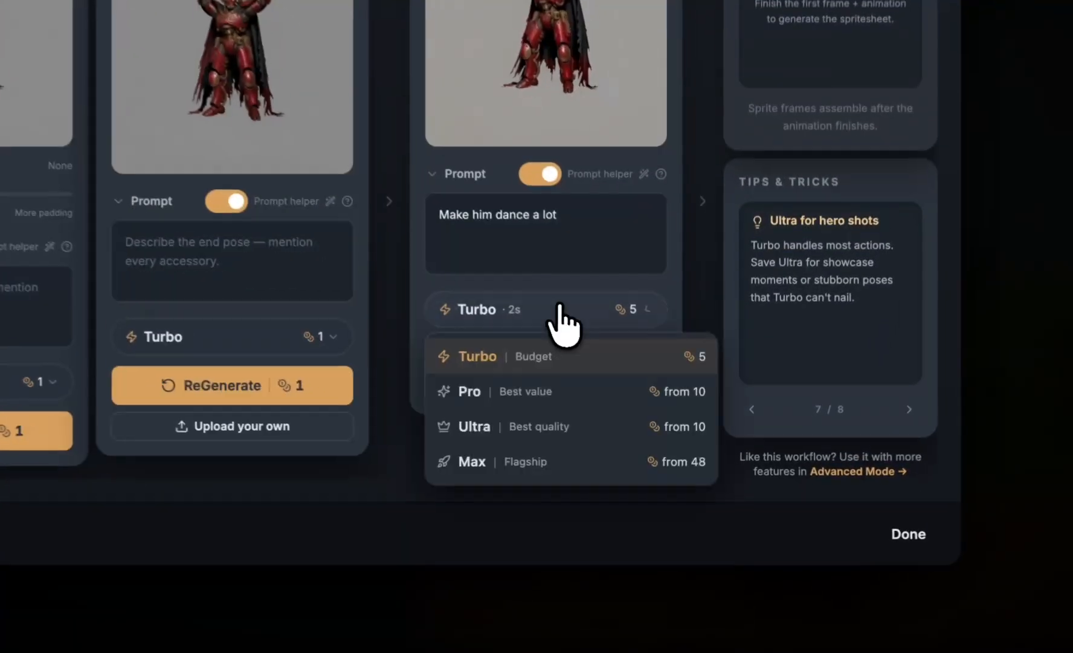
click(623, 445)
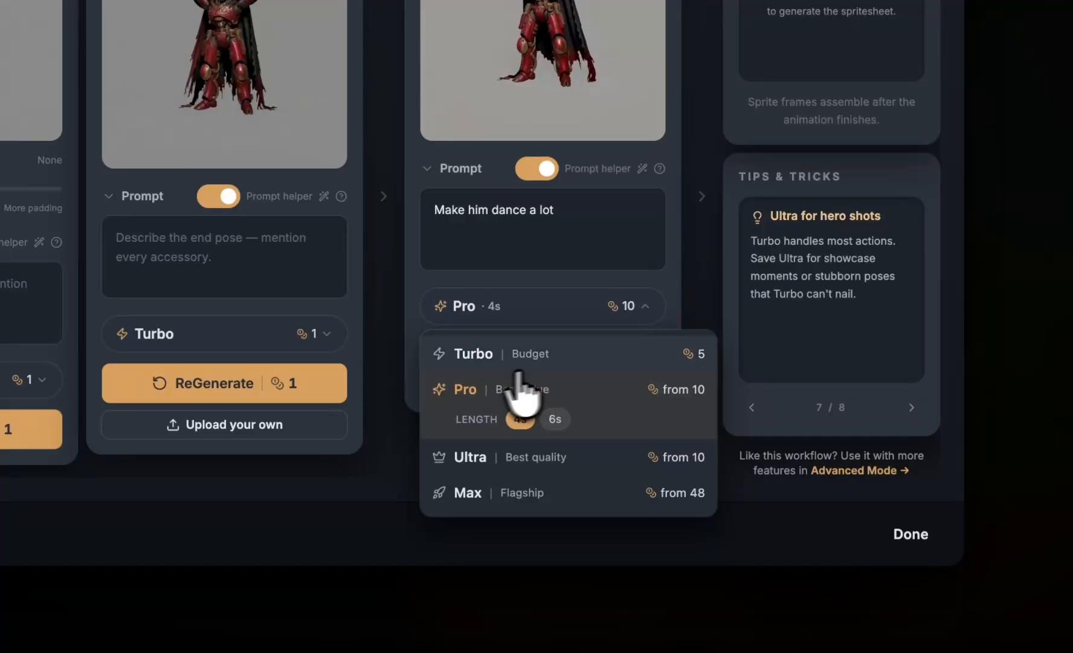
click(522, 420)
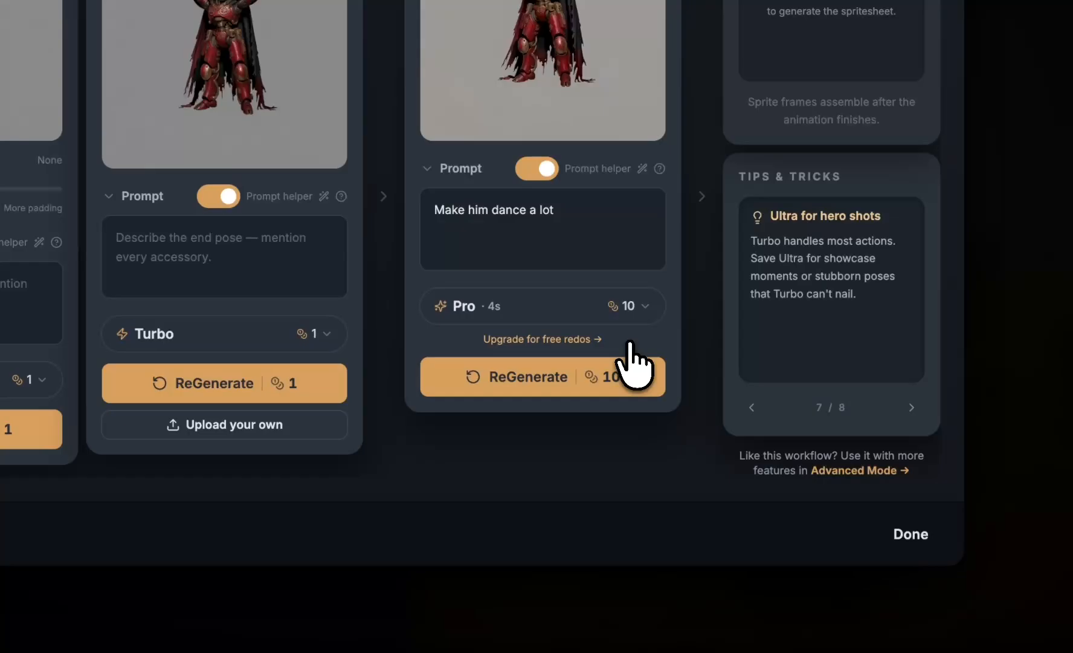
click(614, 368)
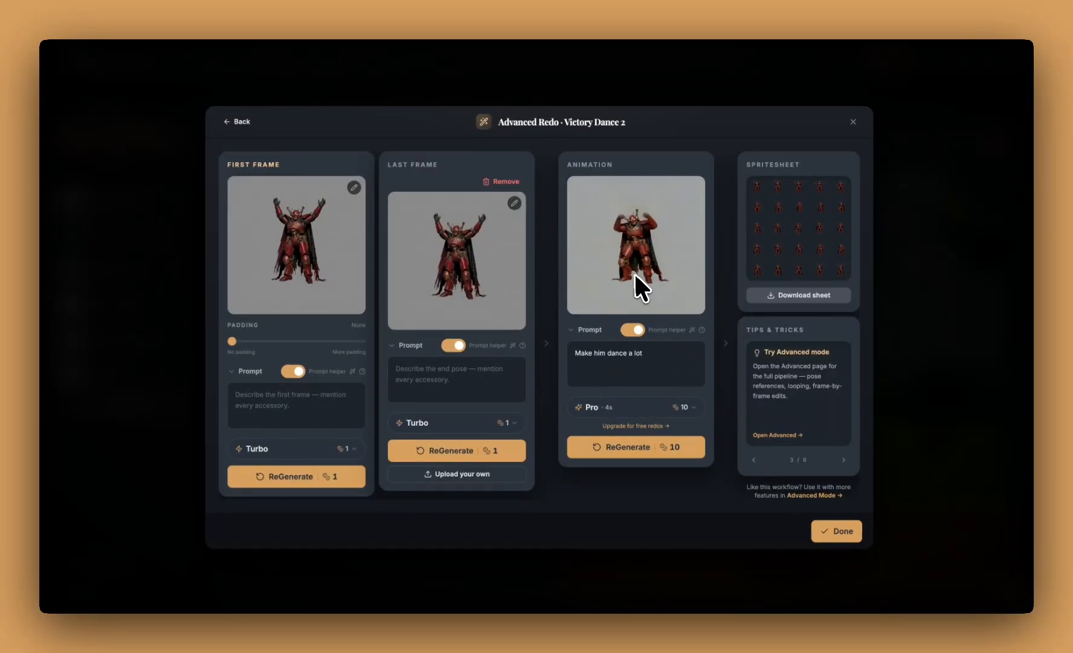
Finish the Advanced Redo and preview Victory dance and Victory Dance 2 in turn for comparison.
click(855, 538)
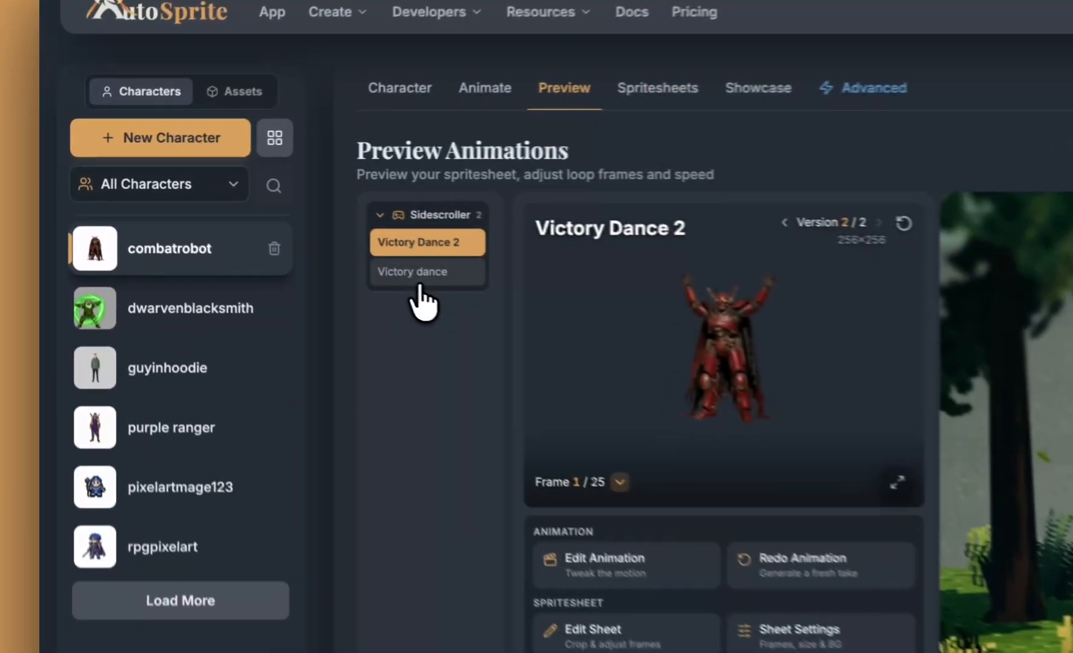
click(251, 216)
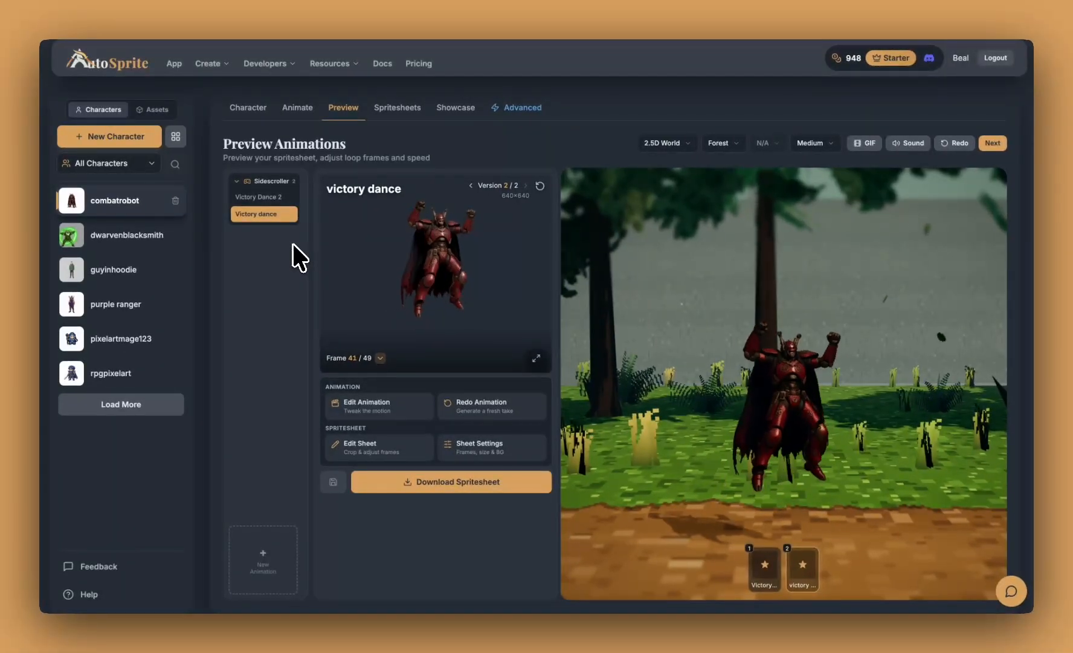
click(261, 198)
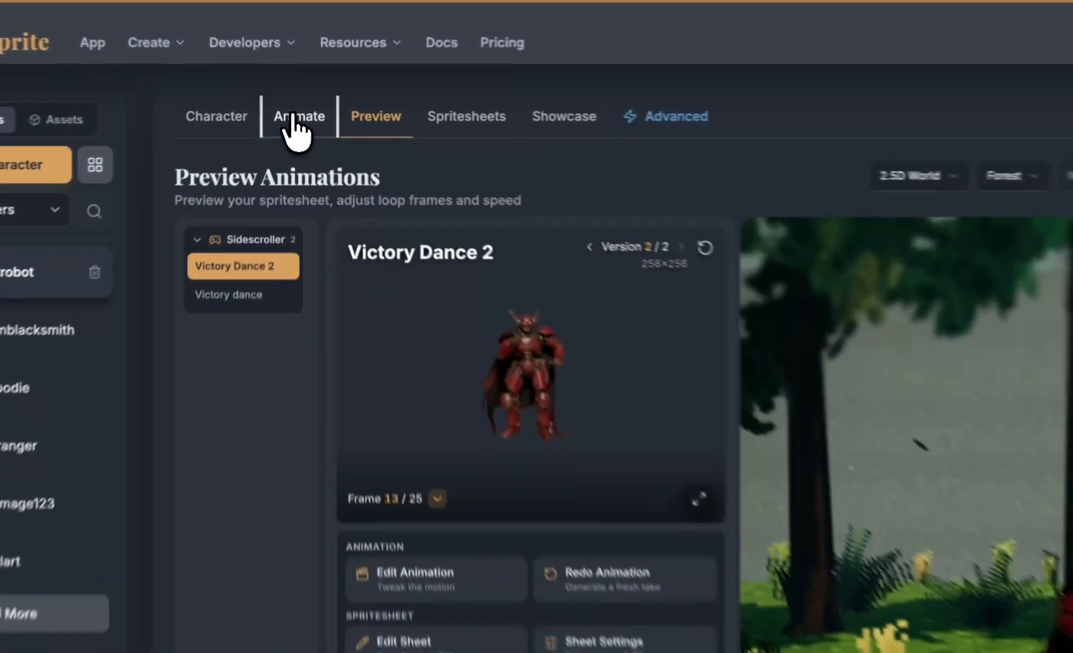
Start a new custom animation named "special attack" that uses a custom first frame and last frame.
click(295, 124)
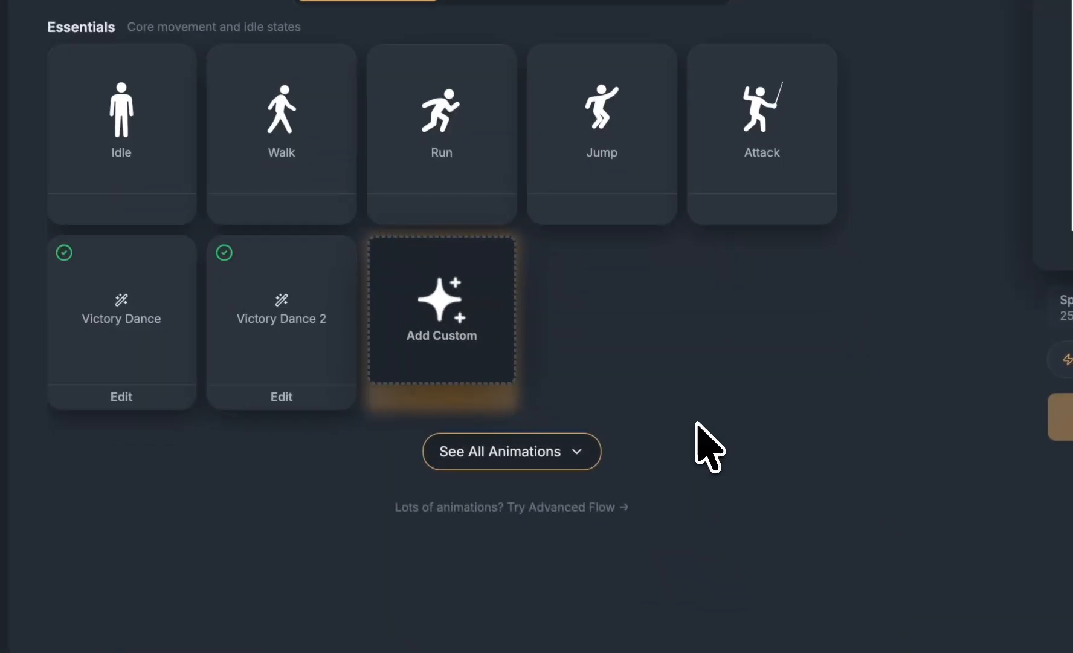
click(439, 304)
text(spe)
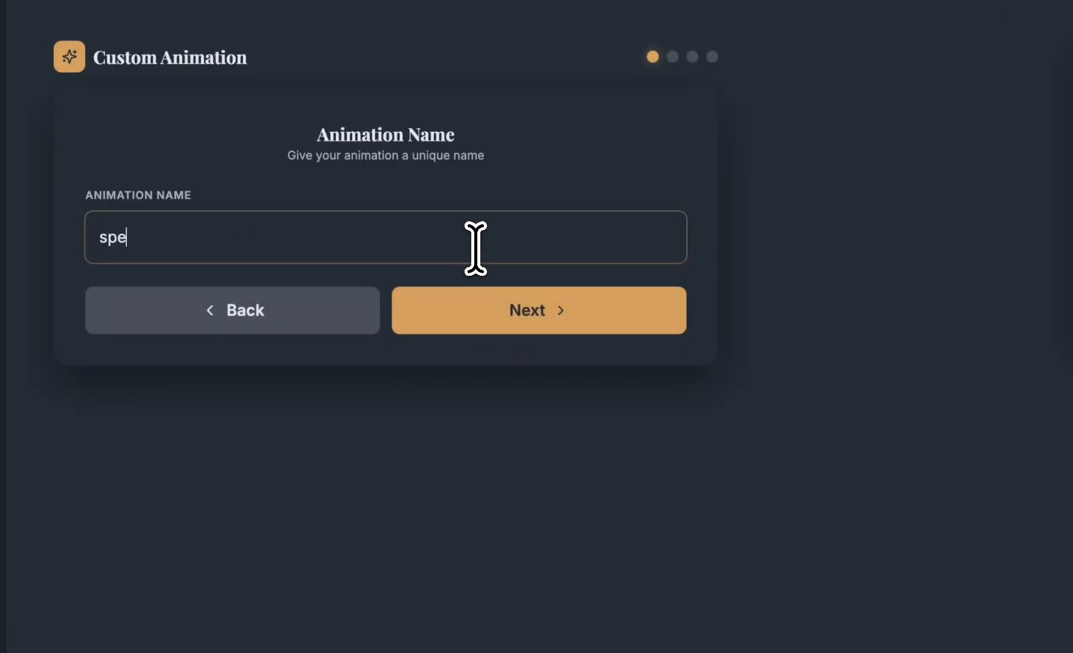
text(cial attack)
click(596, 311)
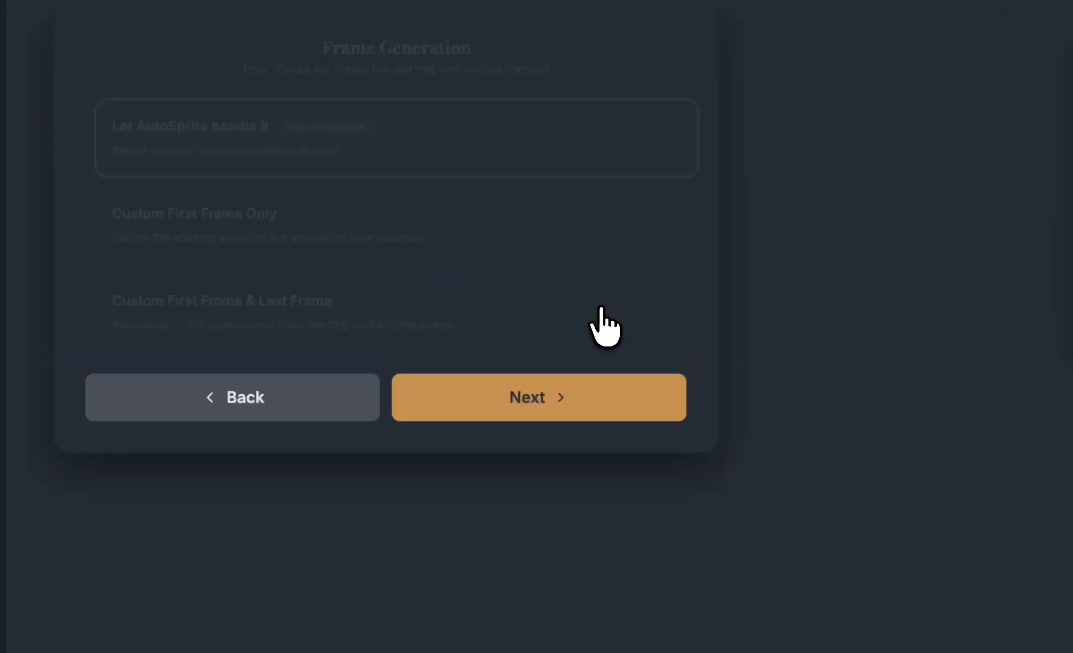
click(385, 305)
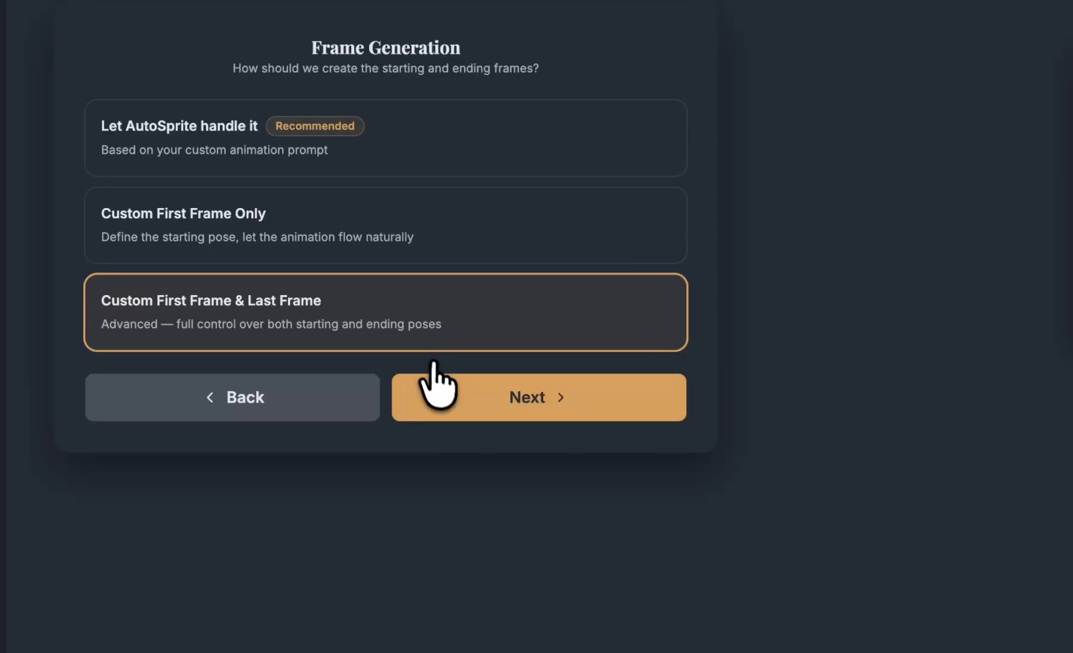
click(446, 408)
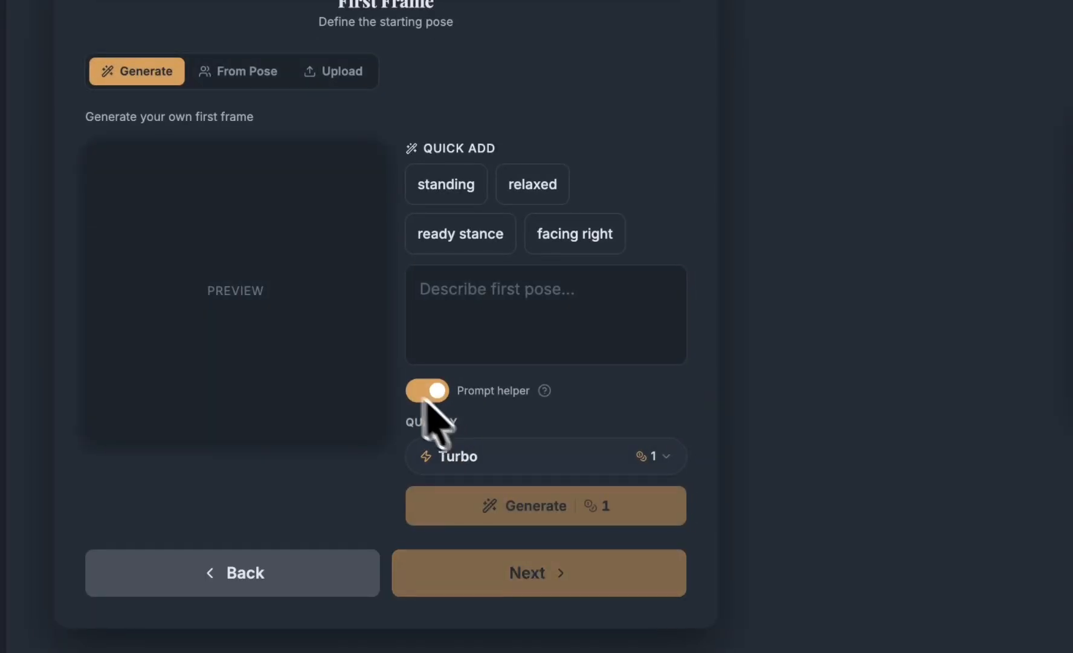
Generate the first frame with Turbo quality from the prompt "holding a big sword, crouching, facing right".
click(474, 296)
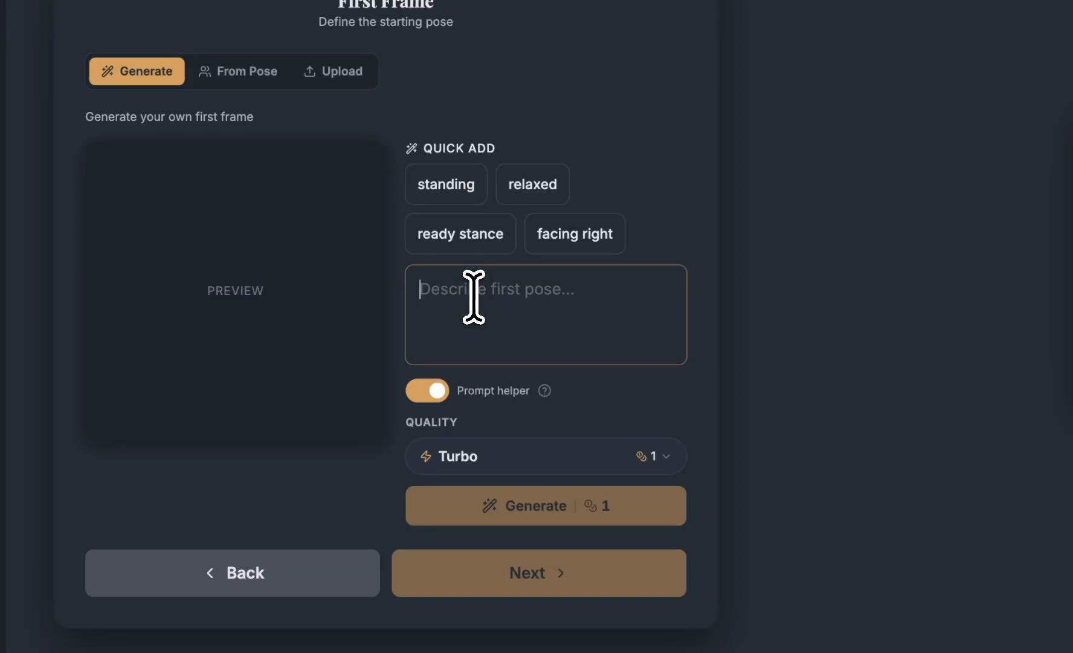
text(holding a big sword, crouching,)
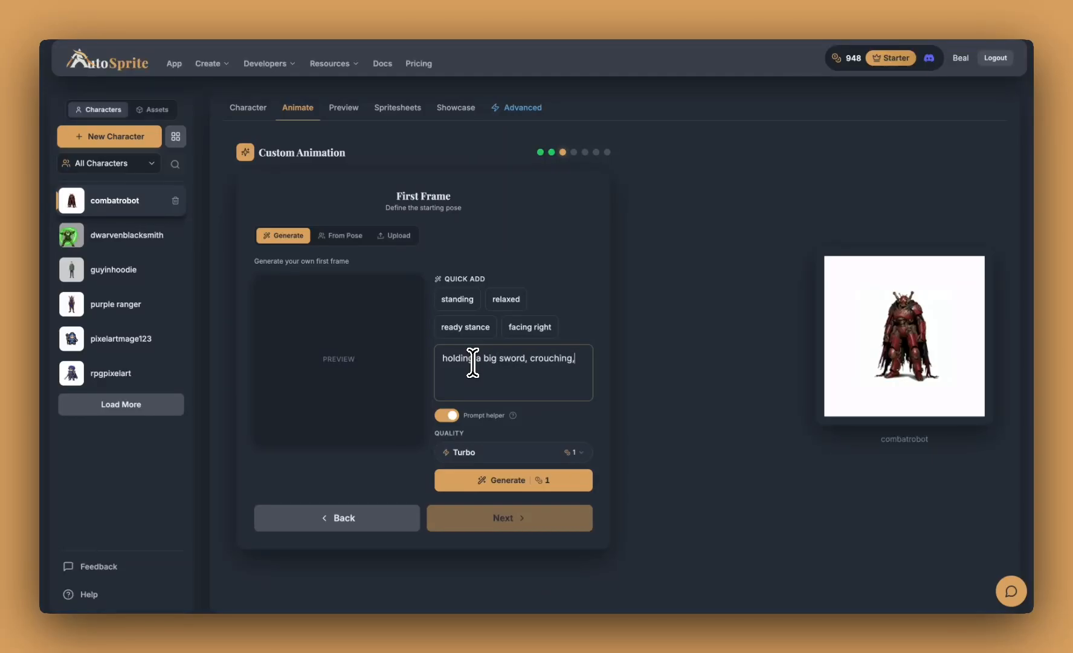
click(530, 327)
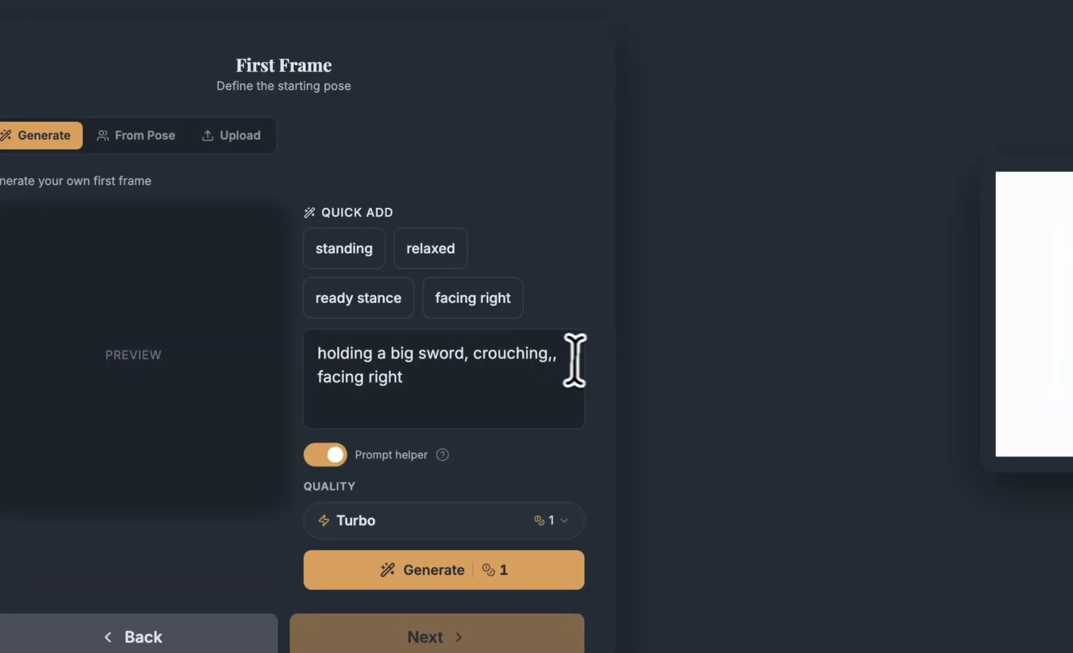
click(577, 360)
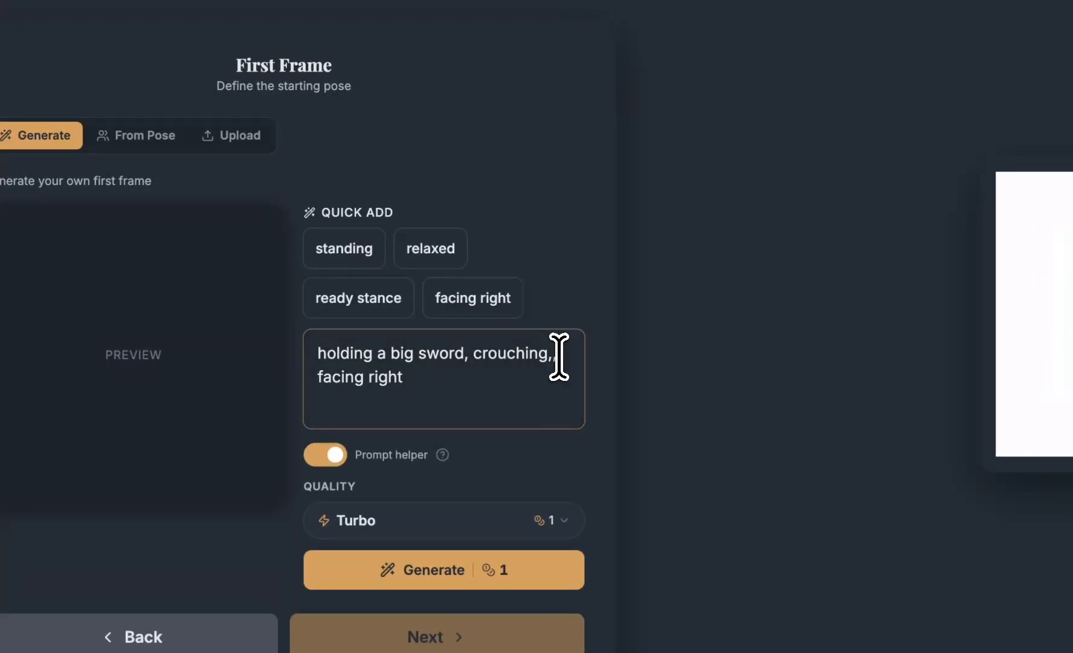
double_click(481, 362)
click(478, 370)
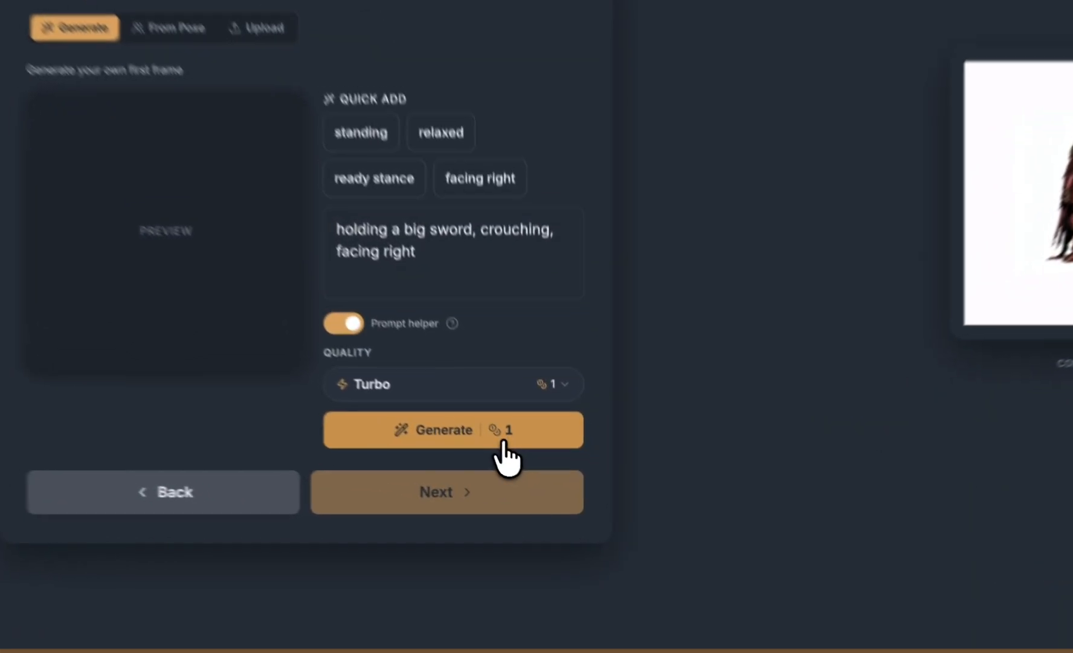
click(546, 485)
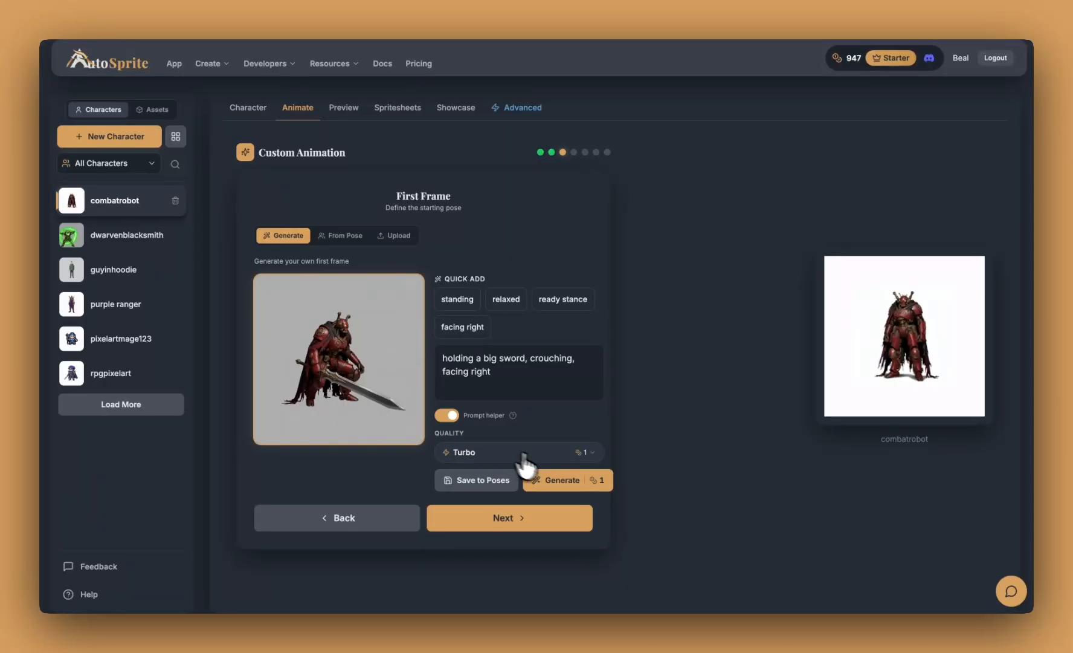
Save the generated first frame to the poses as "First Frame Pose crouching sword".
click(511, 480)
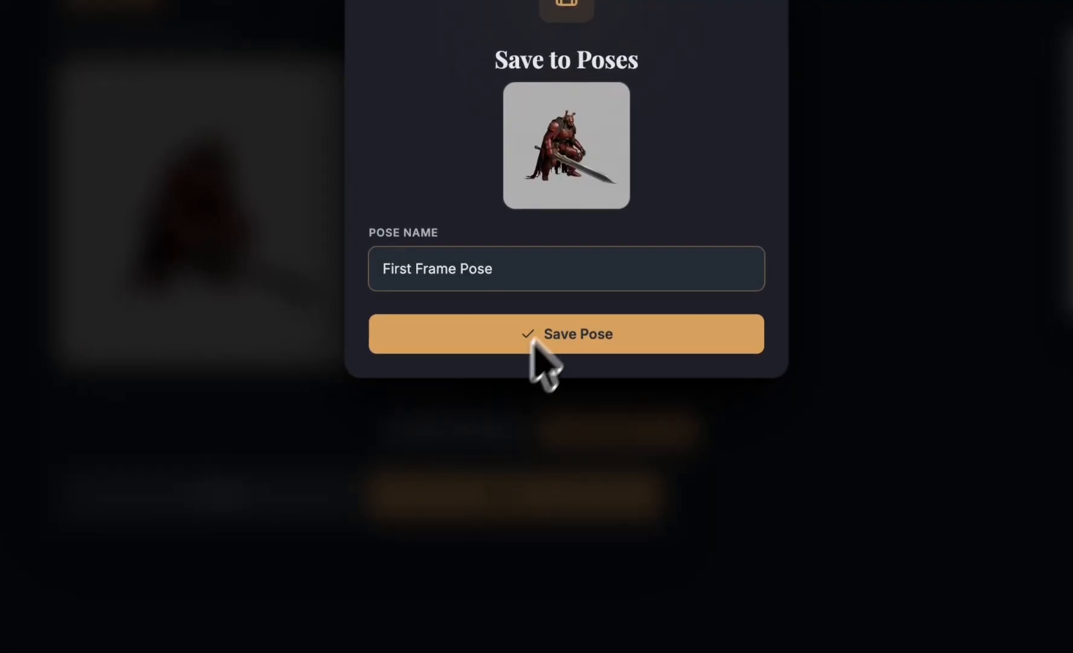
text(crouch)
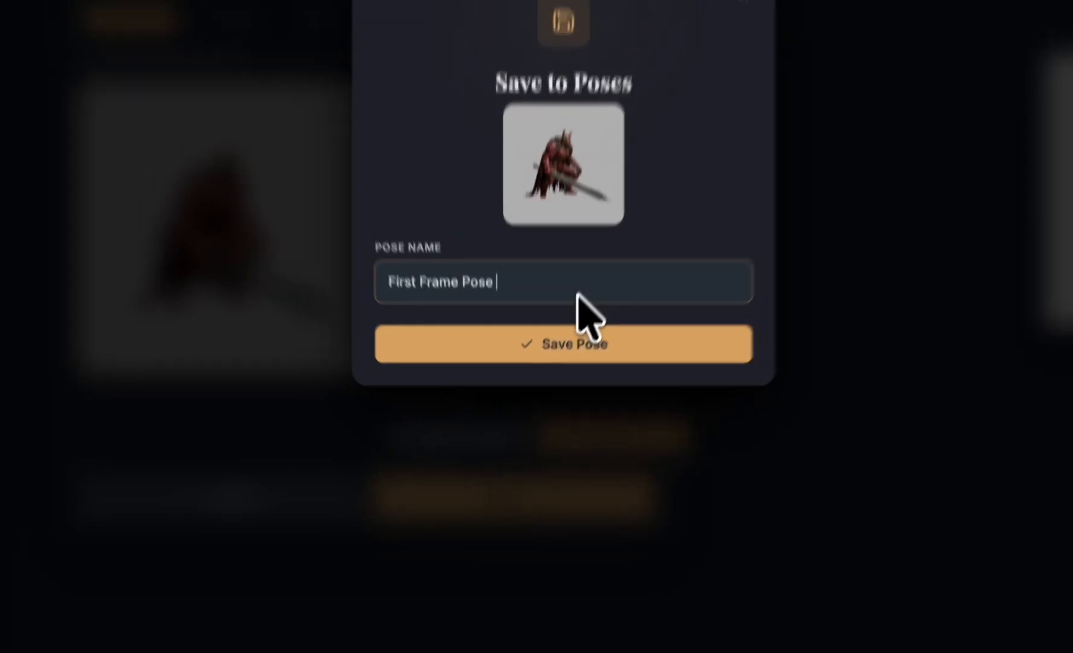
text(ing swo)
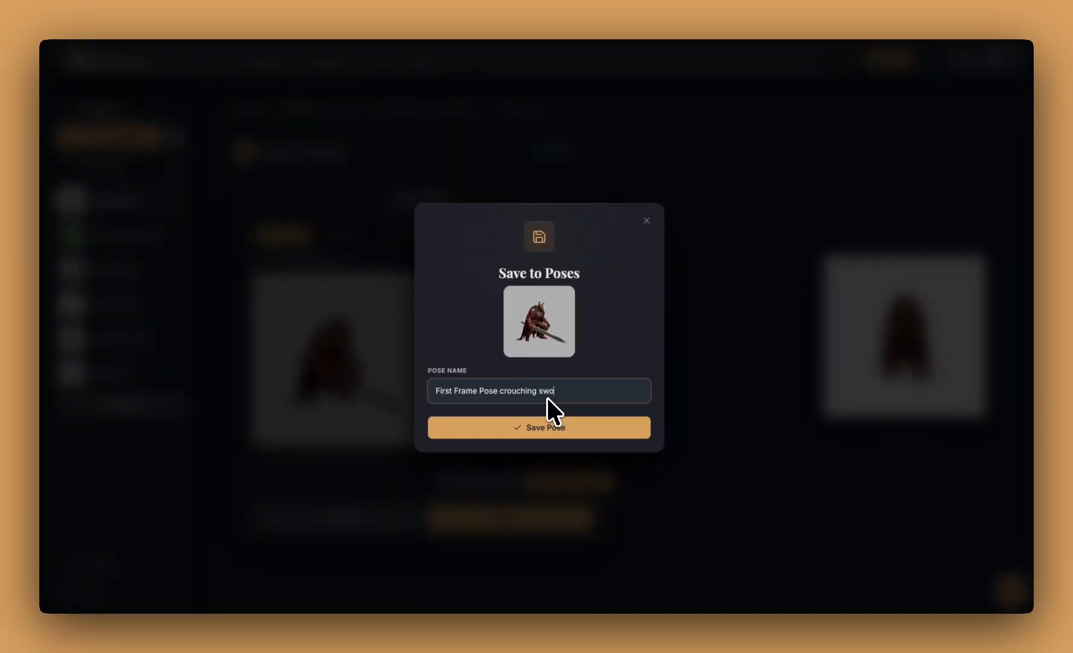
text(rd)
key(Return)
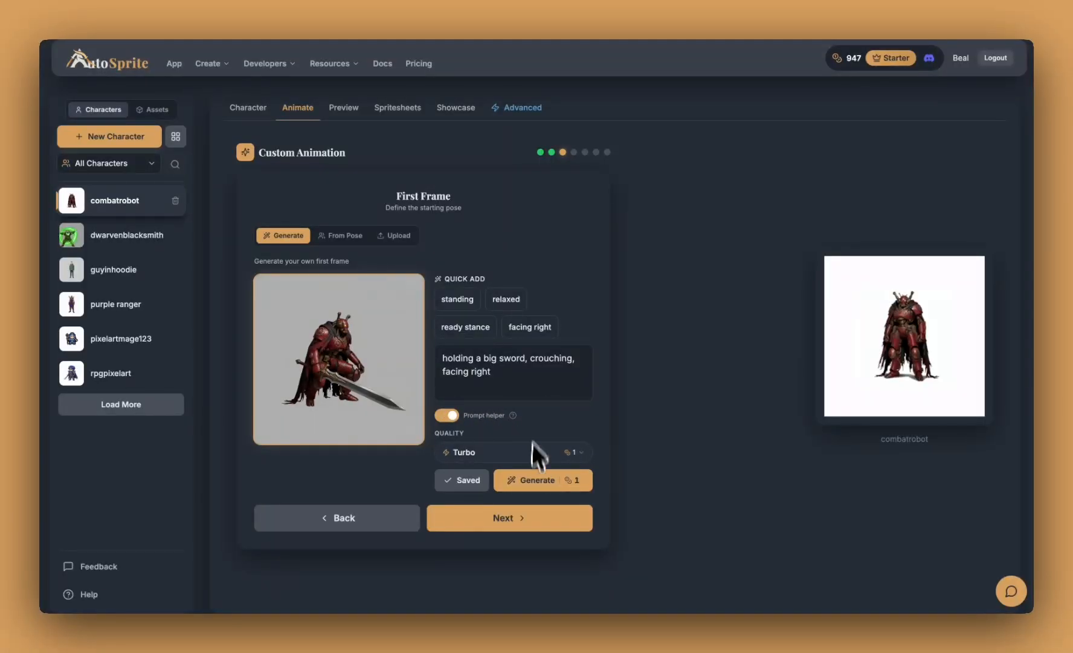
Choose a unique last frame and generate it with Turbo quality from the prompt "flying though the air sword fully extened".
click(533, 527)
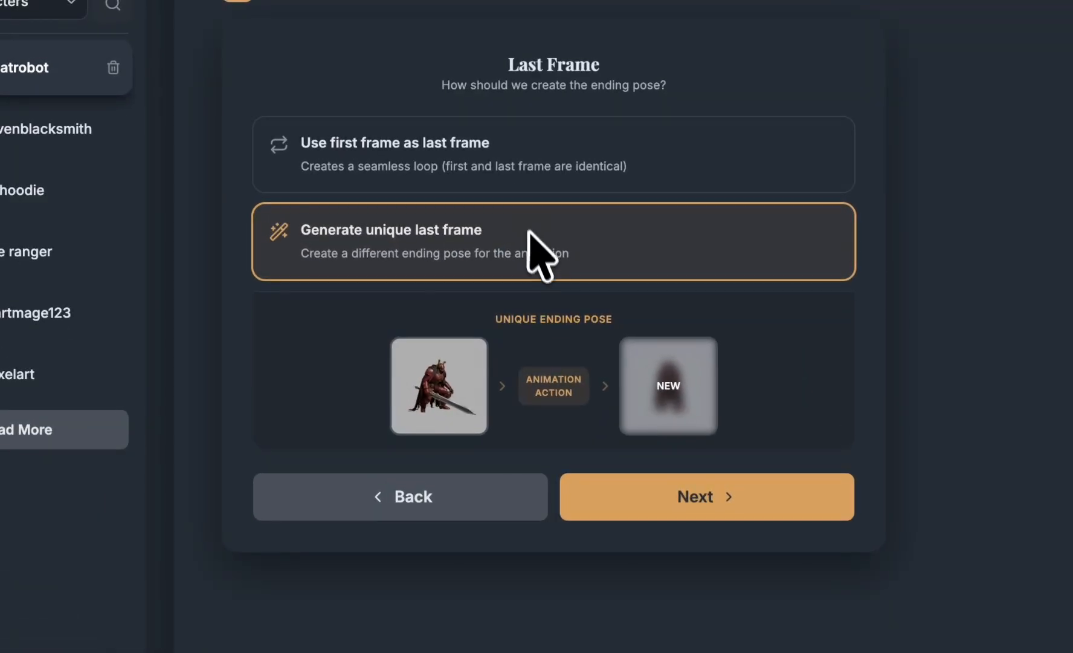
click(641, 488)
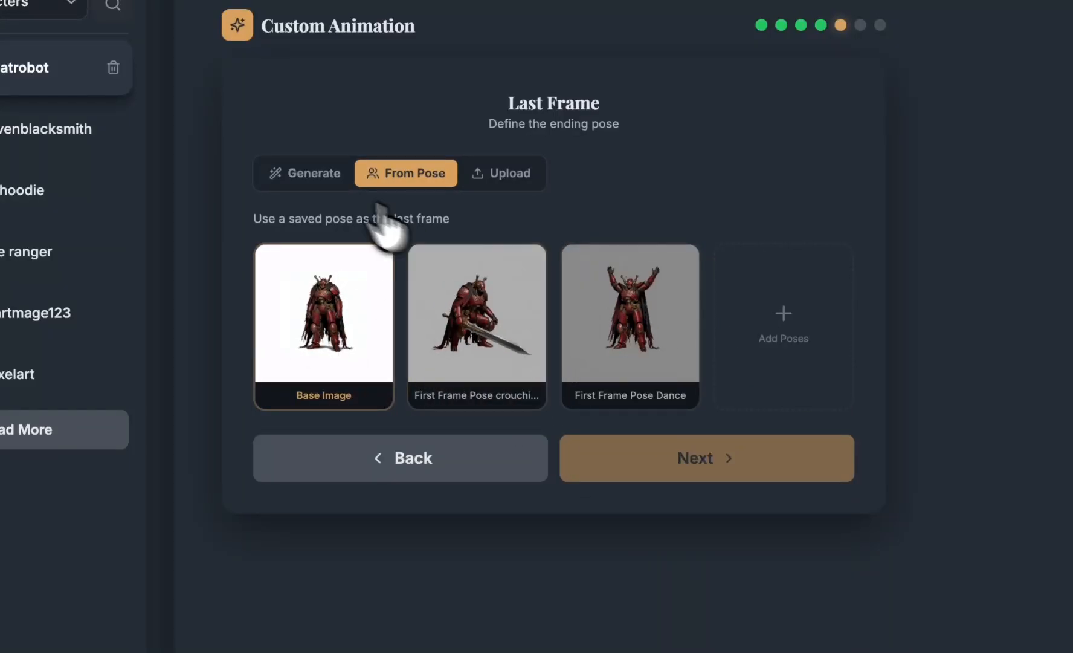
click(320, 174)
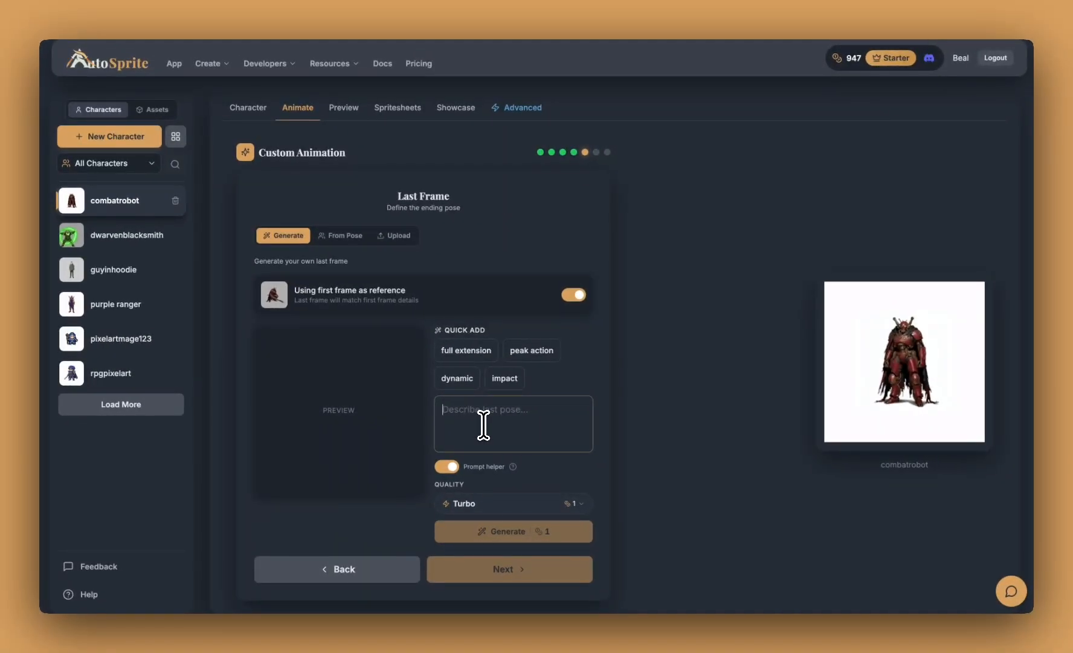
text(sword fully extened)
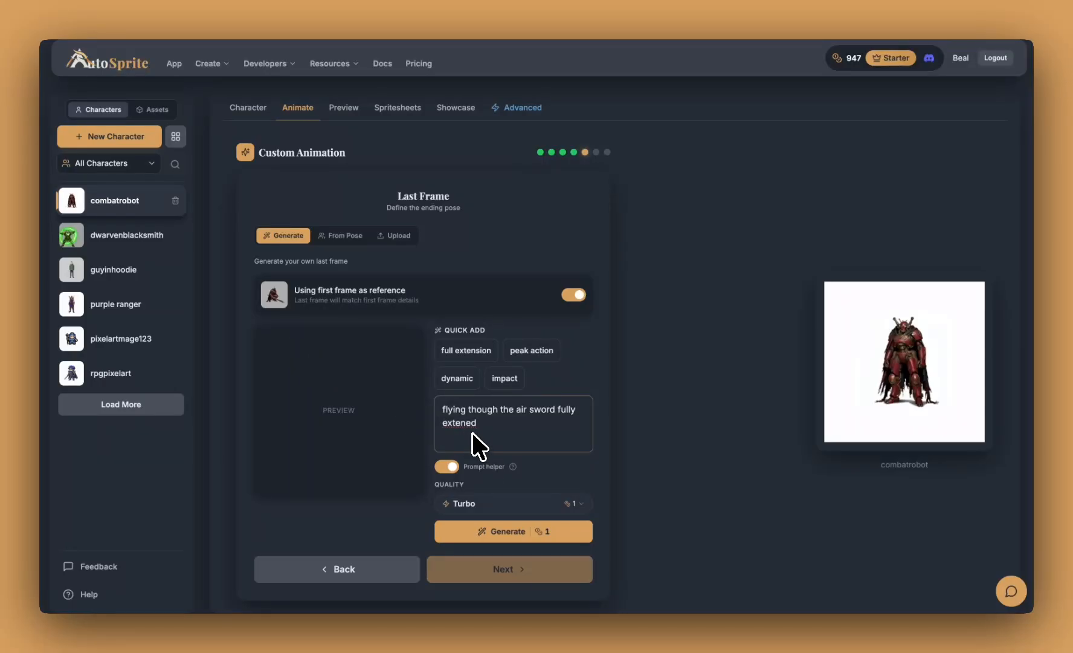
click(486, 531)
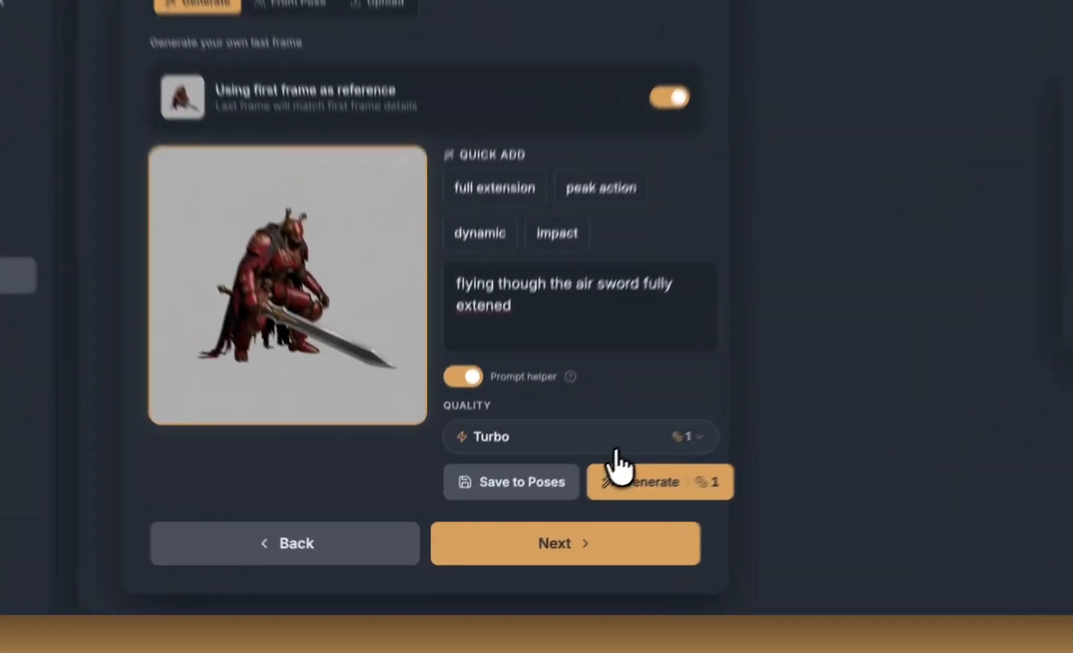
Regenerate the last frame with Pro quality after correcting the last word of its prompt to "extended".
click(535, 422)
click(589, 338)
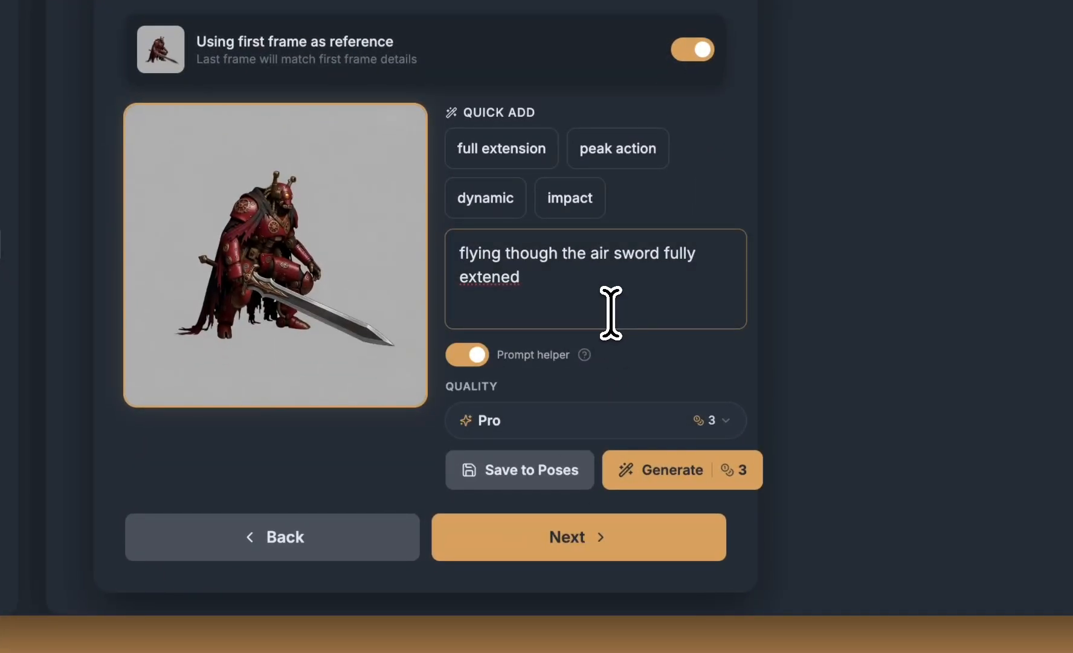
click(498, 275)
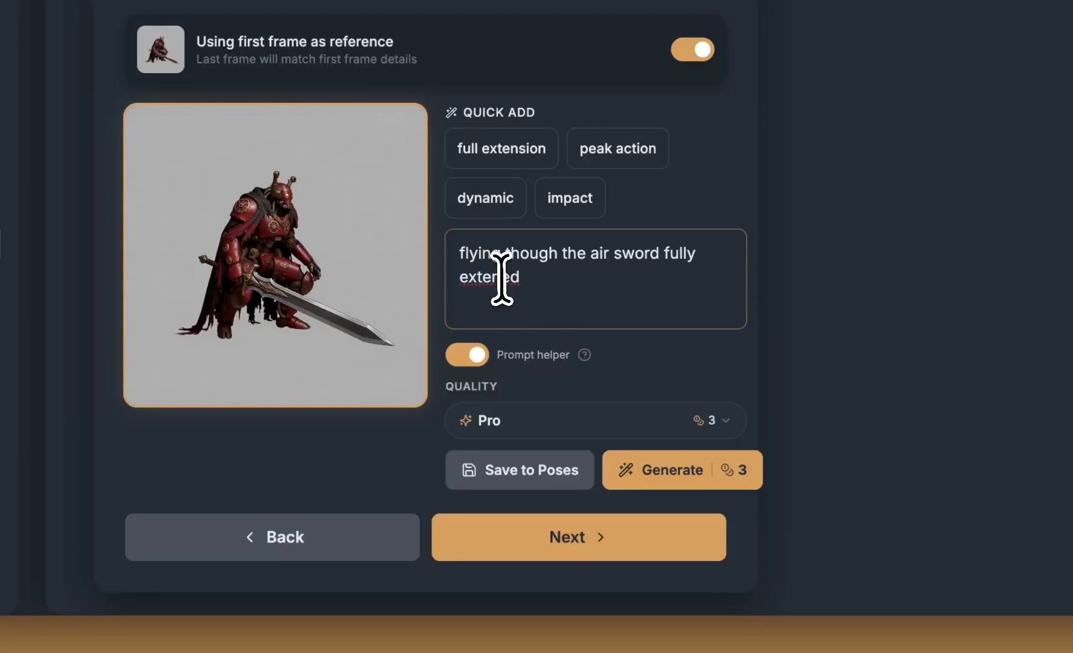
text(d)
click(668, 475)
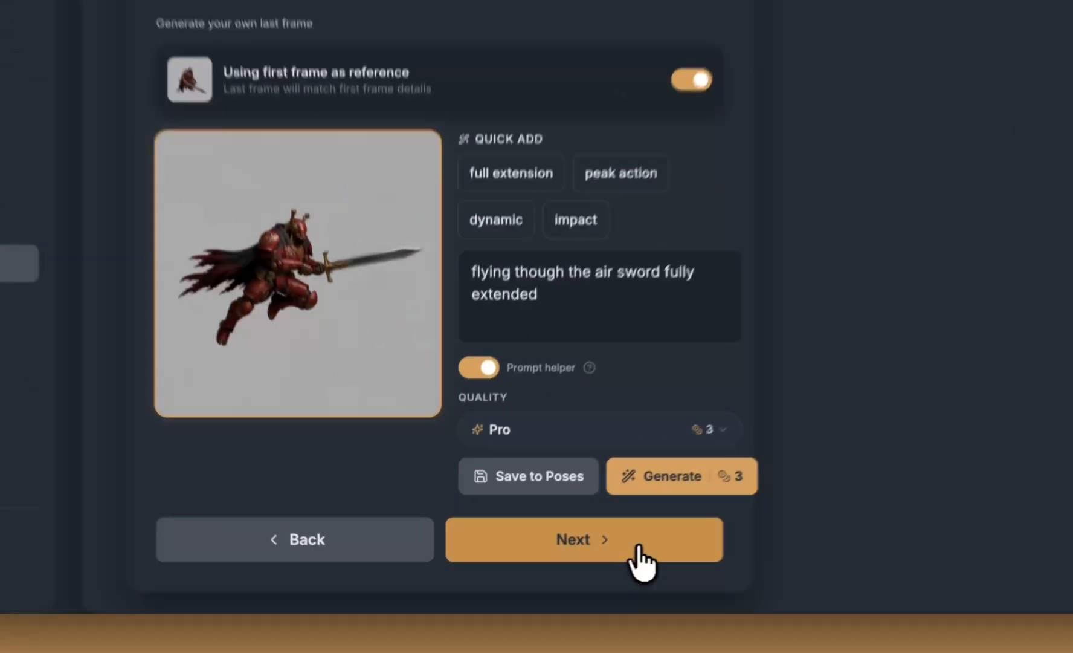
Describe the custom animation's action as "does a jump and starts flying through the air with magical energy" and create the animation.
click(542, 574)
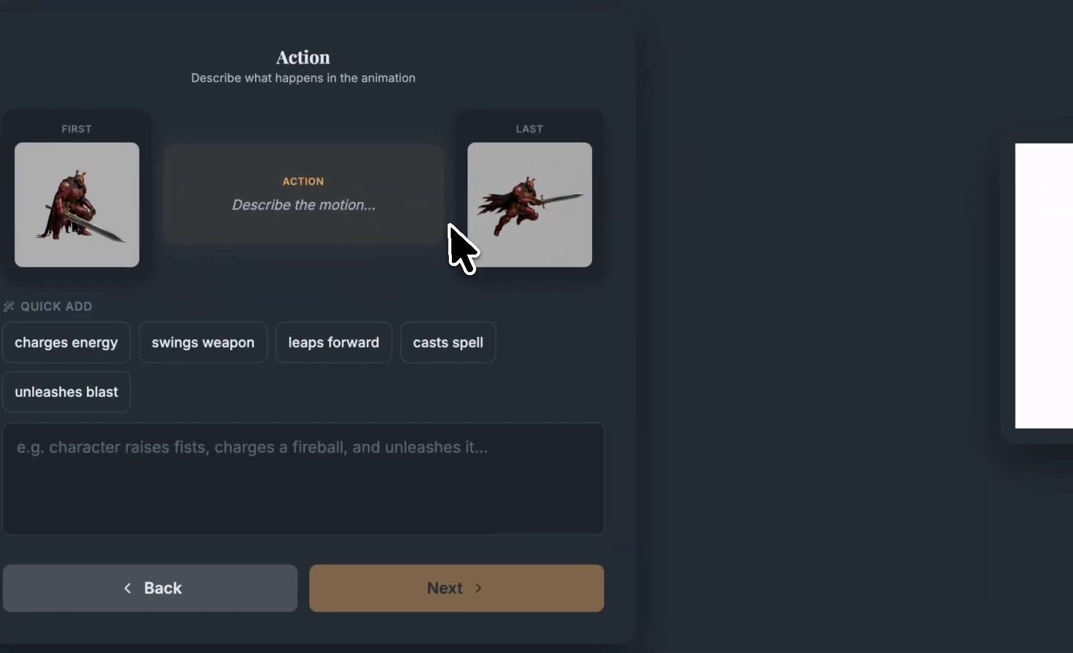
click(434, 455)
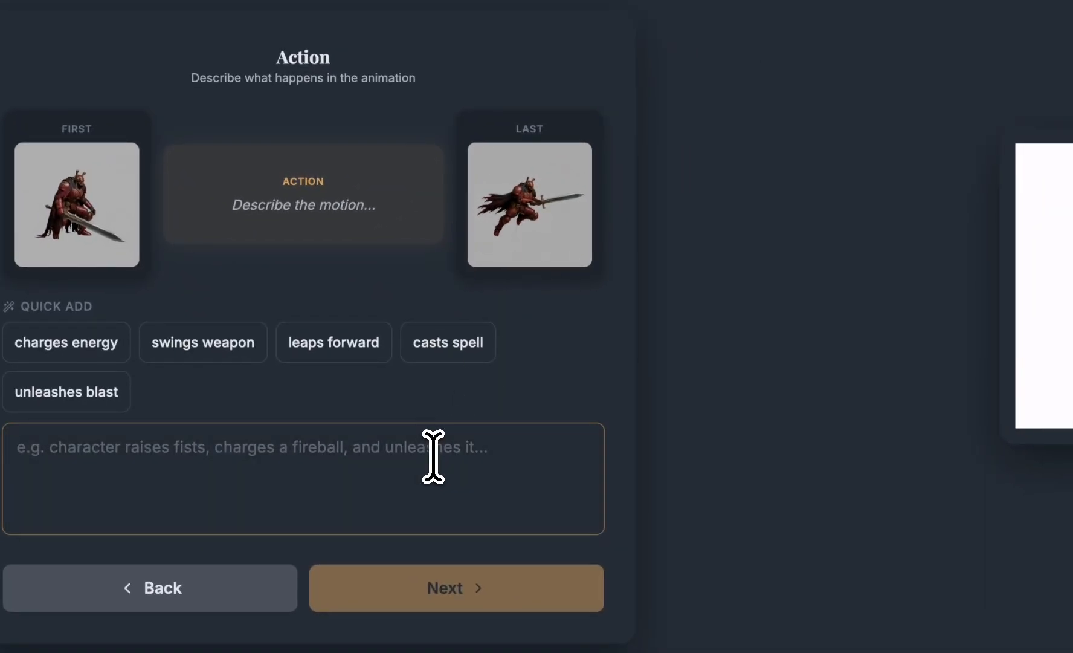
text(crouches and does a jump)
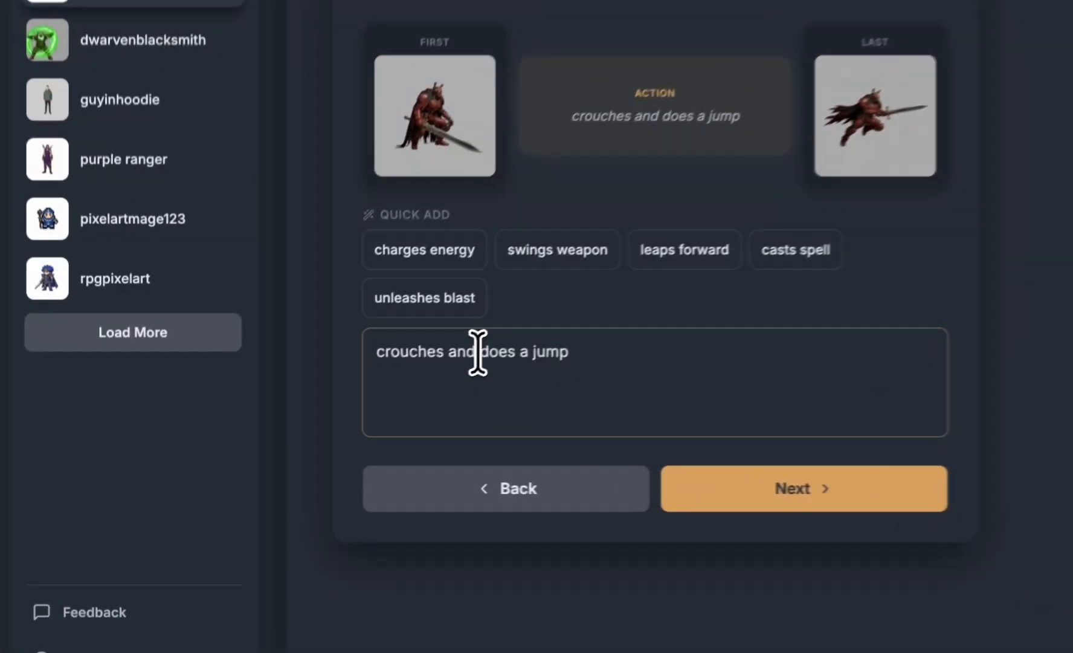
click(320, 416)
key(shift+Home)
key(BackSpace)
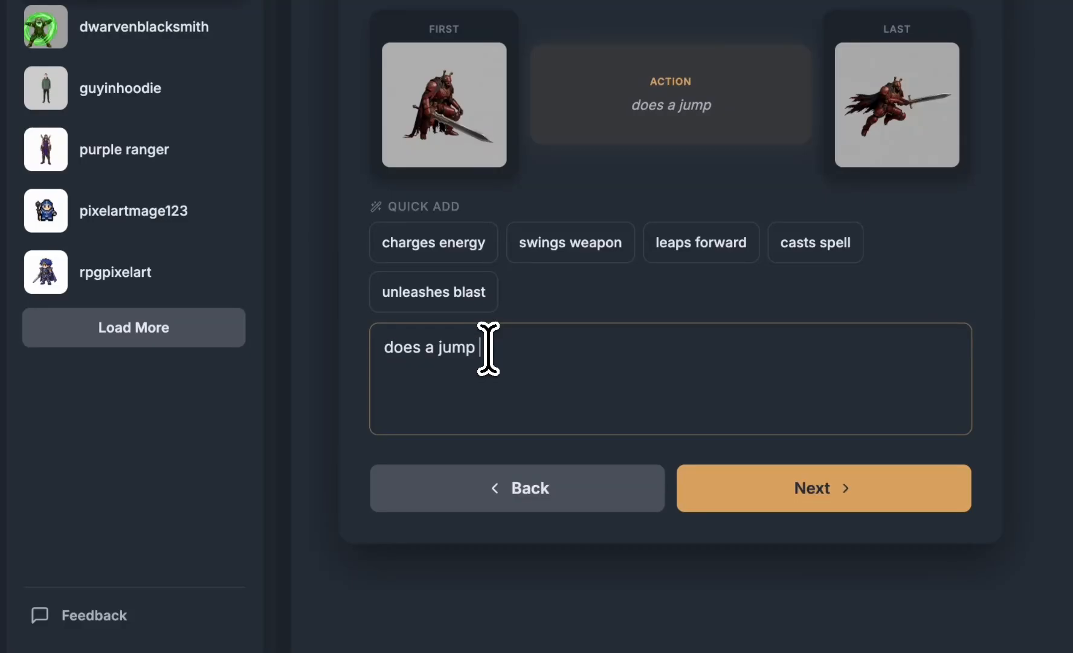
text(and stard)
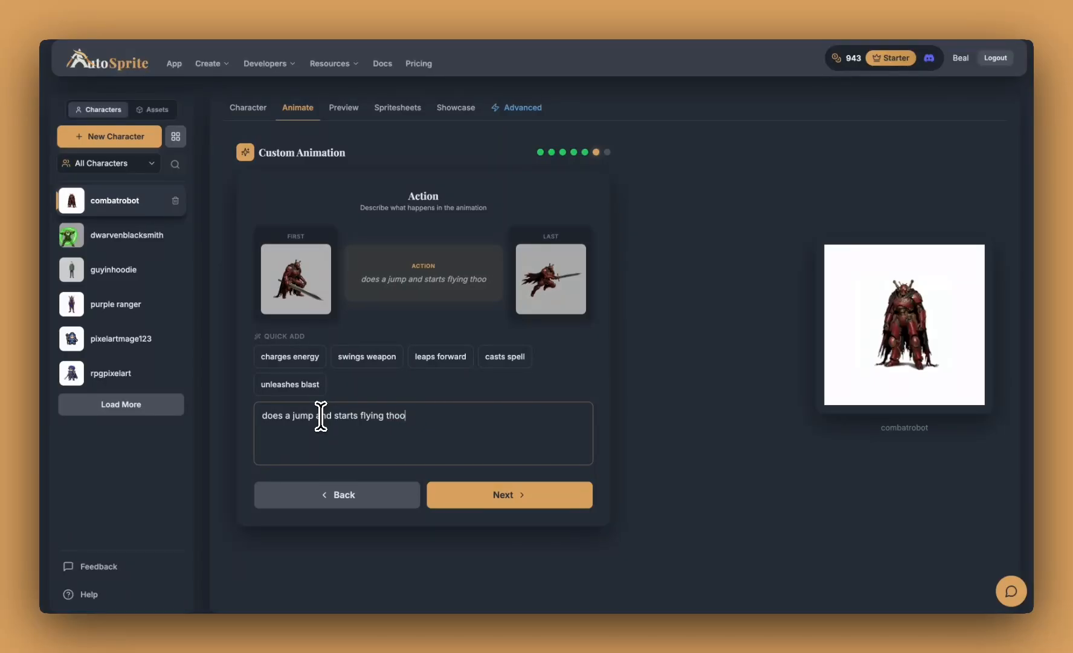
text(s flying through the air with magical energy)
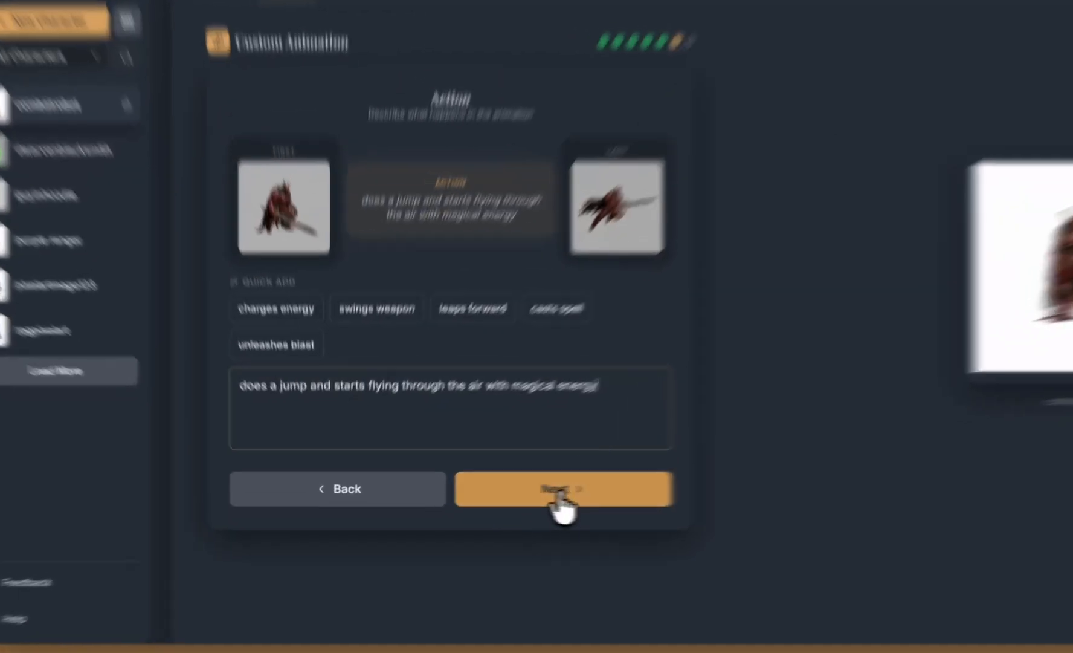
click(505, 495)
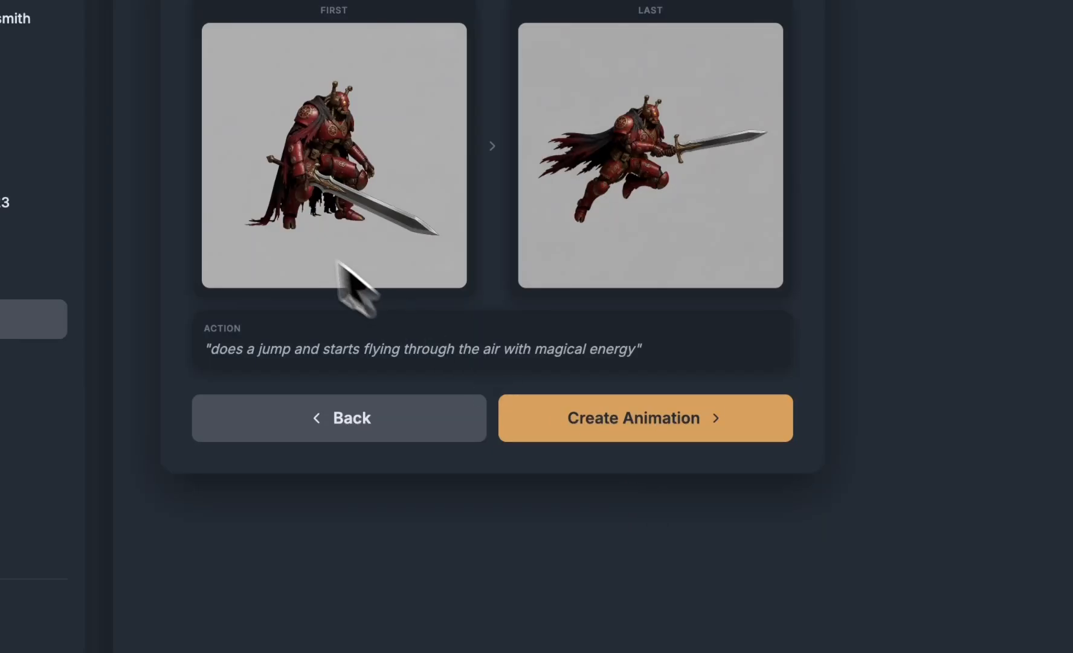
click(679, 420)
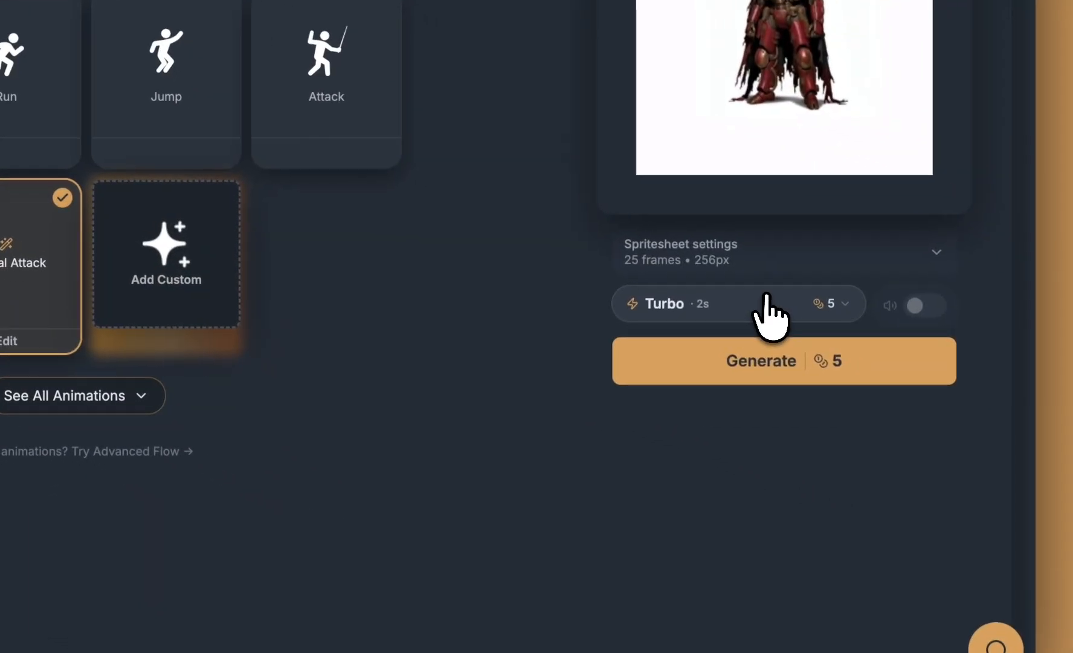
Set the spritesheet's frames and resolution to MAX and generate the Special Attack animation with Turbo quality.
click(810, 254)
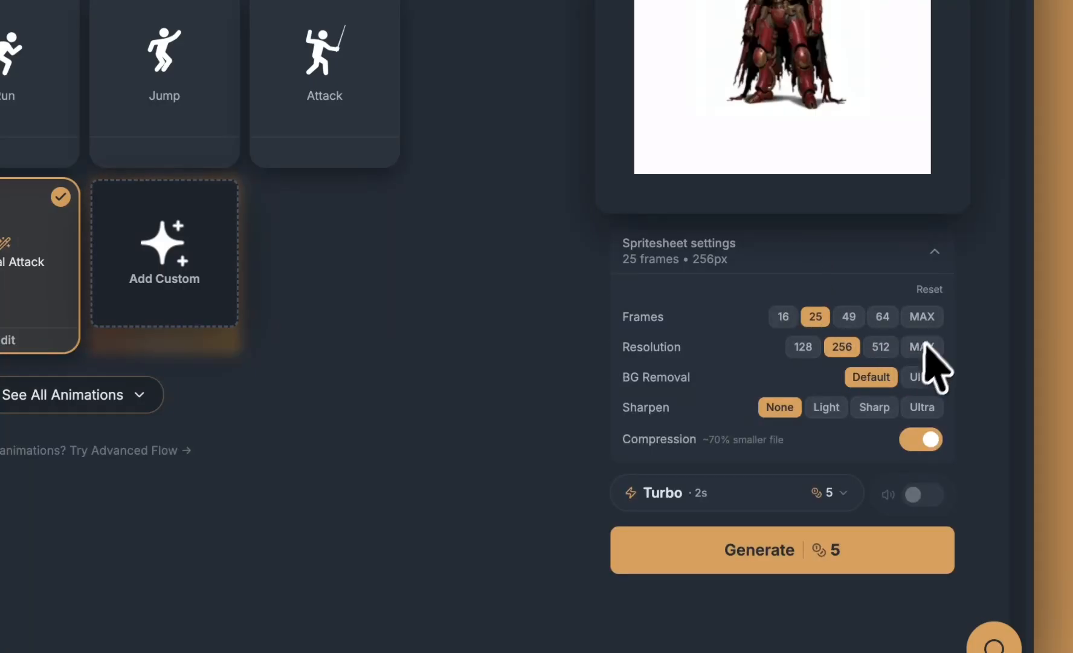
click(922, 316)
click(922, 346)
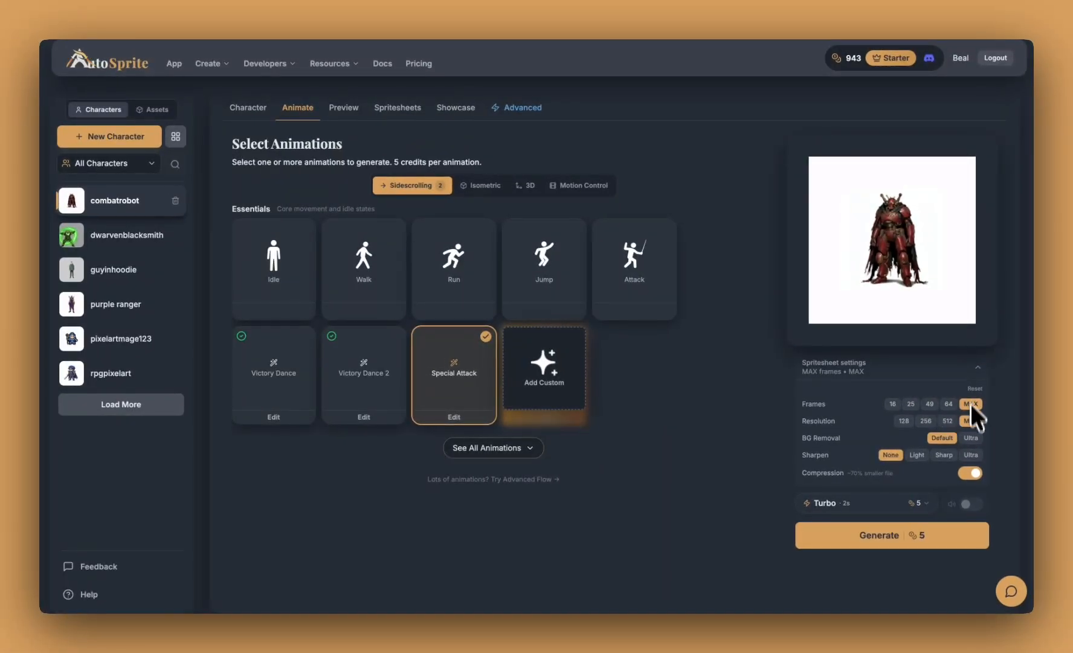
click(978, 367)
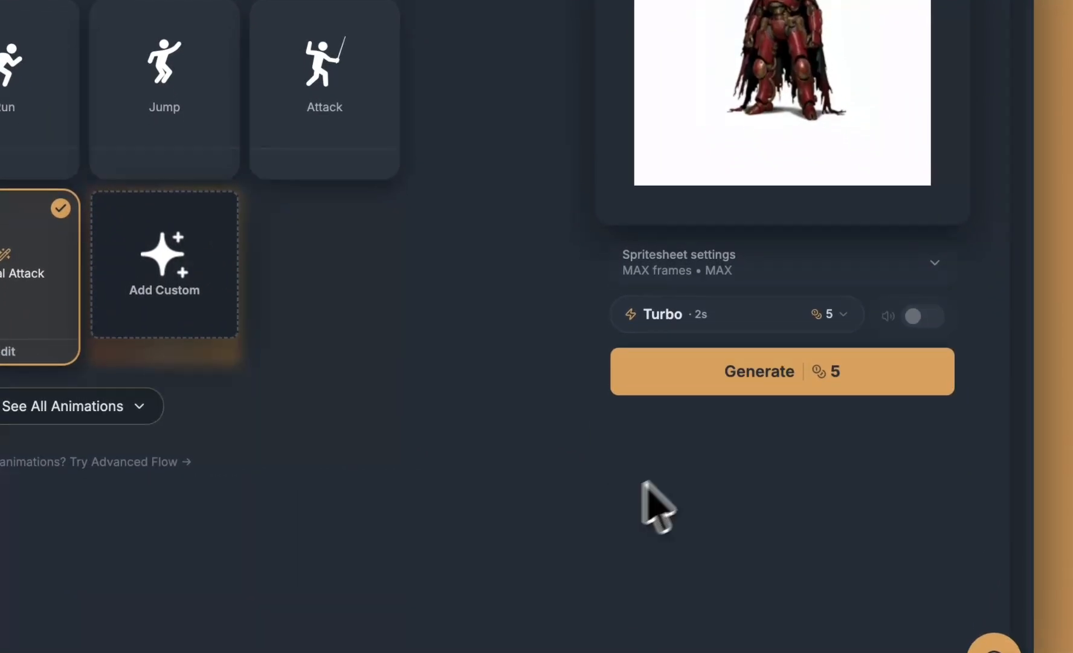
click(804, 389)
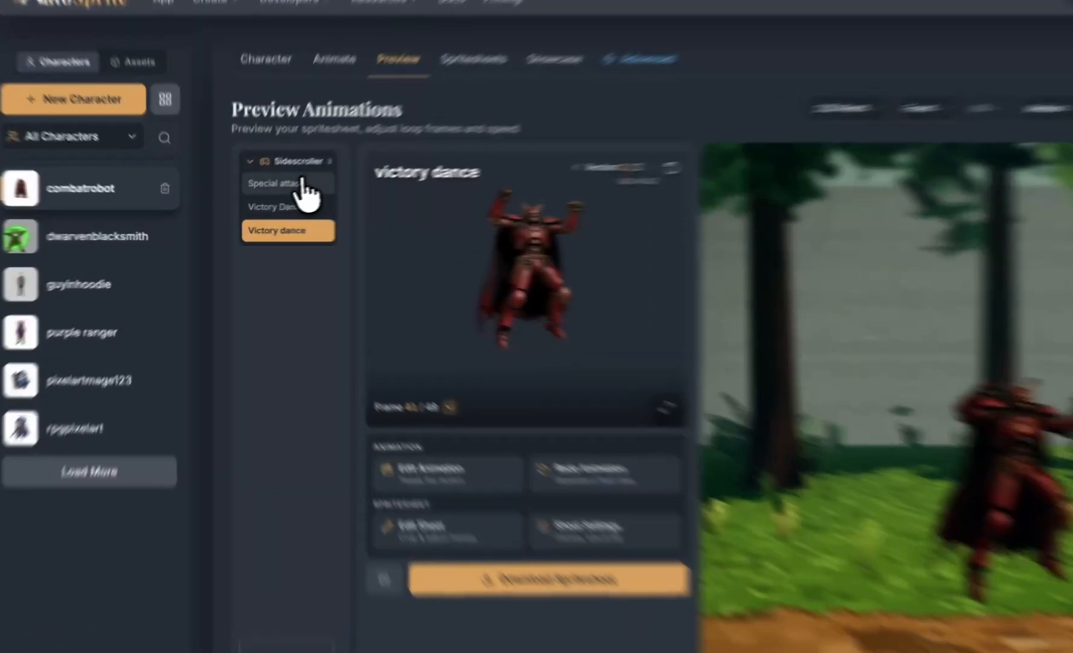
Preview the special attack, victory dance and Victory Dance 2 animations, returning to the special attack.
click(256, 198)
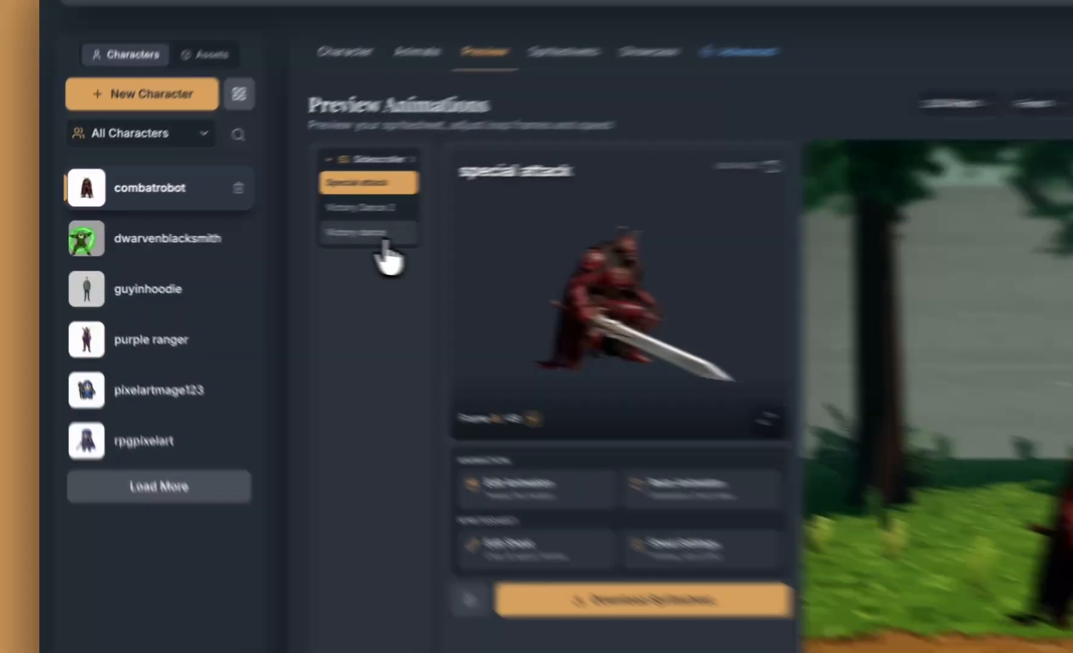
click(381, 236)
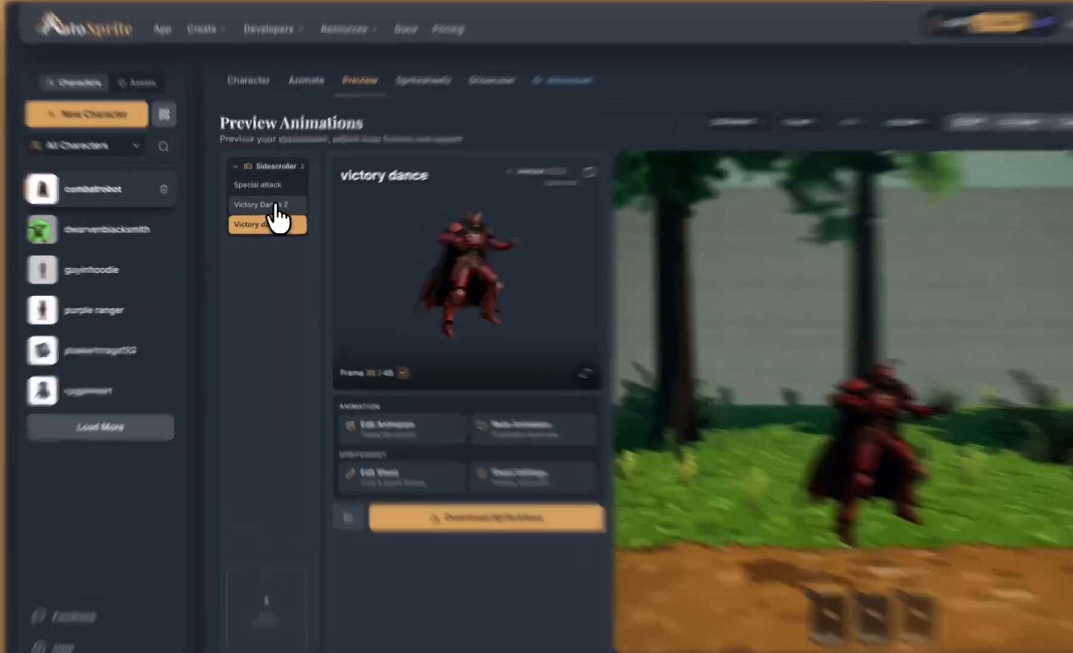
click(276, 205)
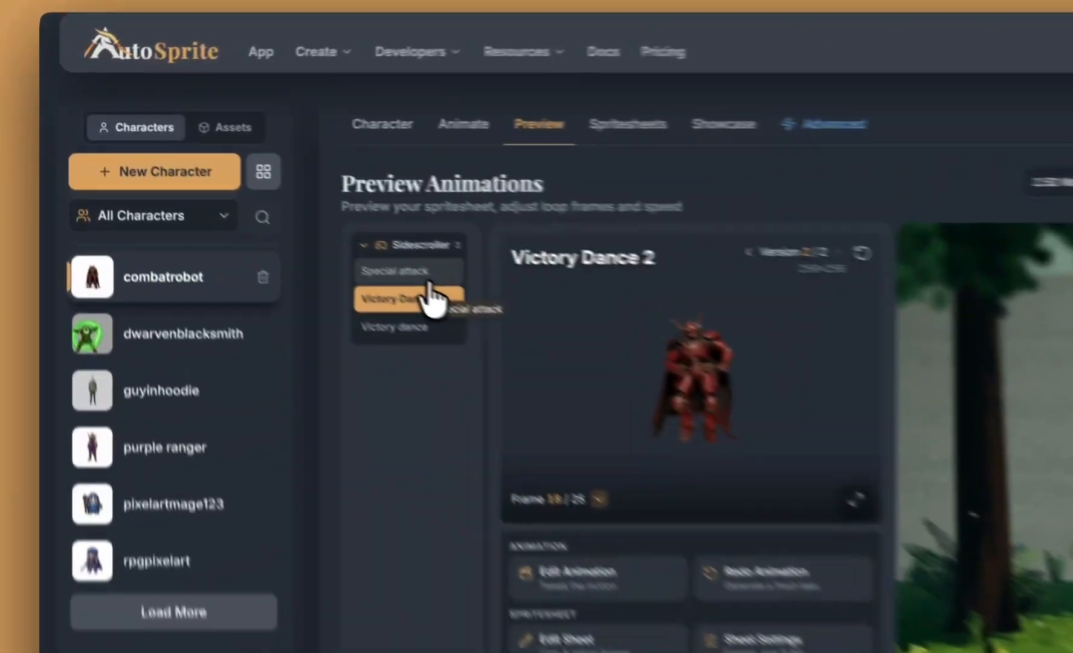
click(270, 200)
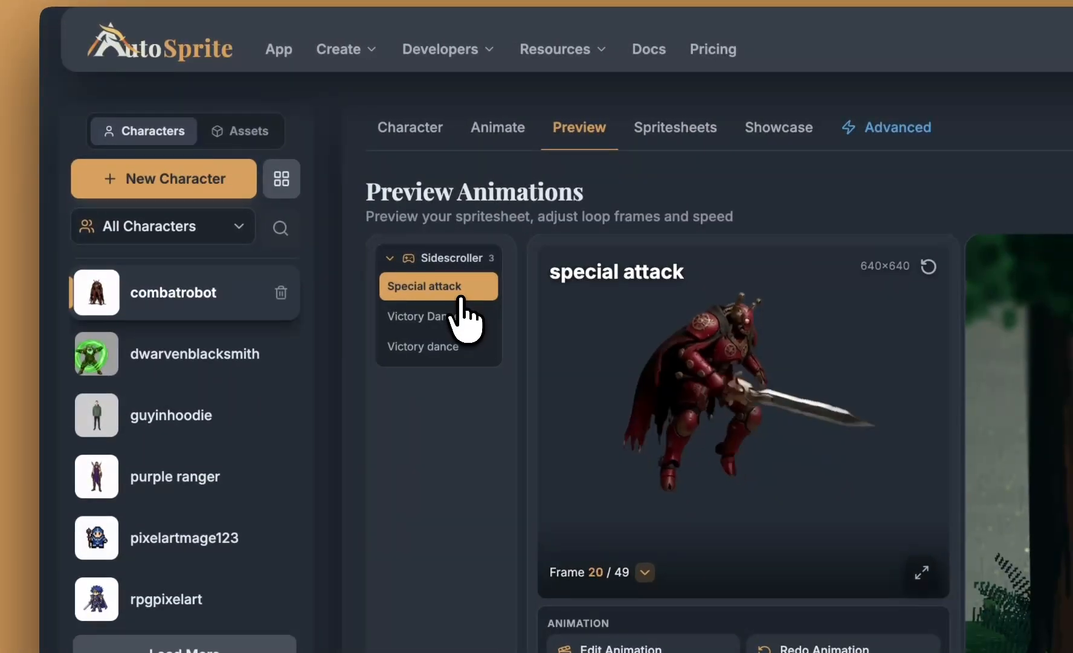